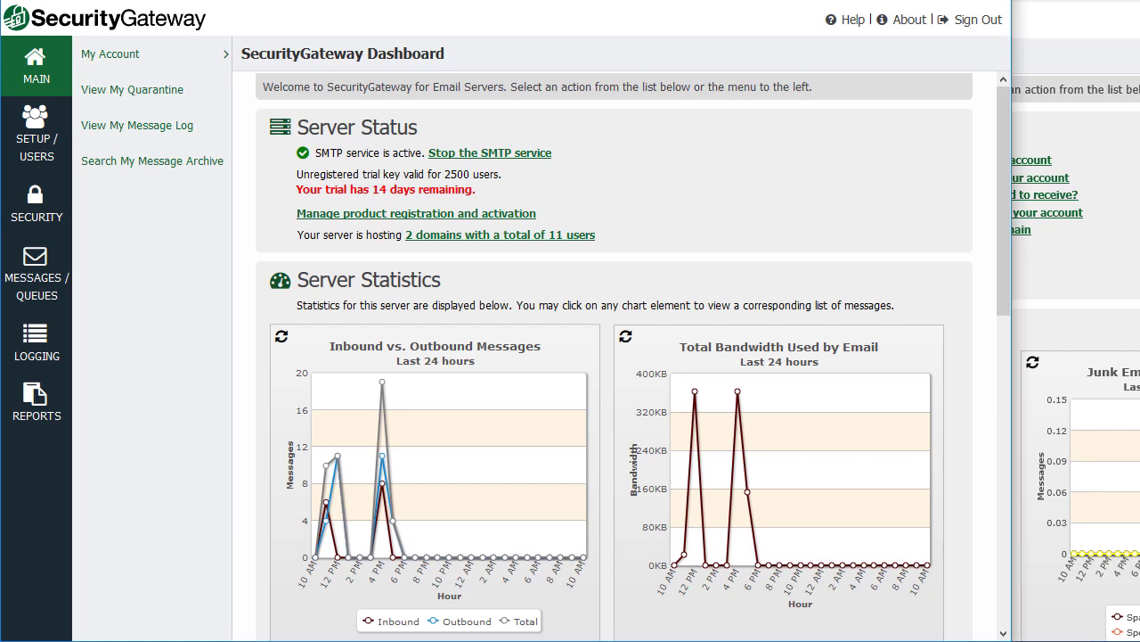
Open the list of domains and look over the blank properties form for a new domain, closing it without saving
mouse_move(671, 640)
key("alt+Tab")
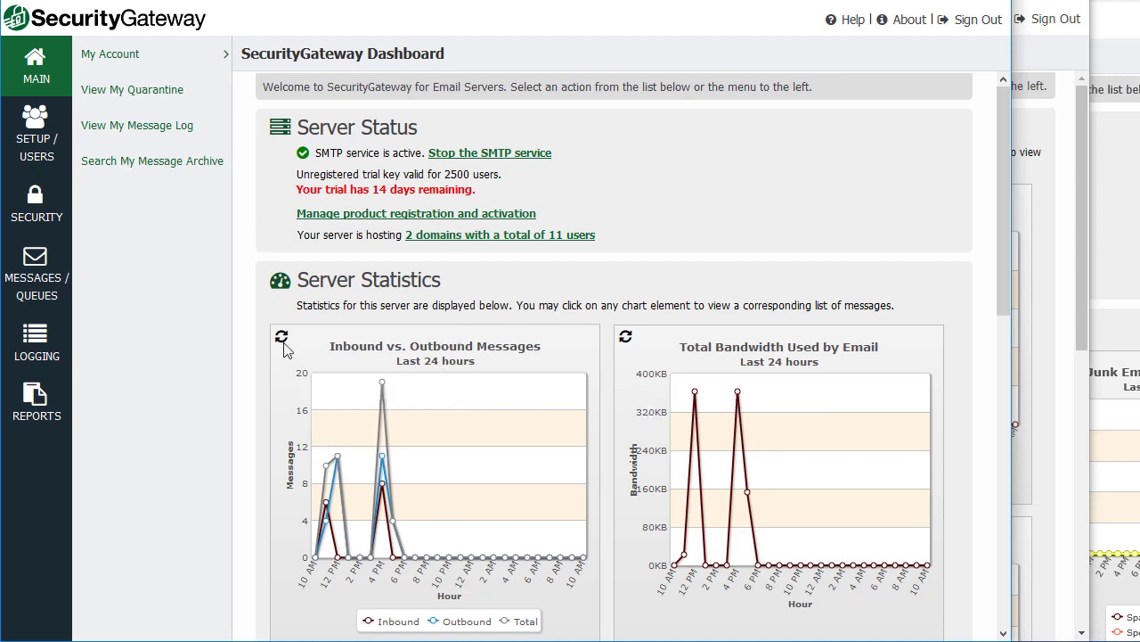
left_click(39, 155)
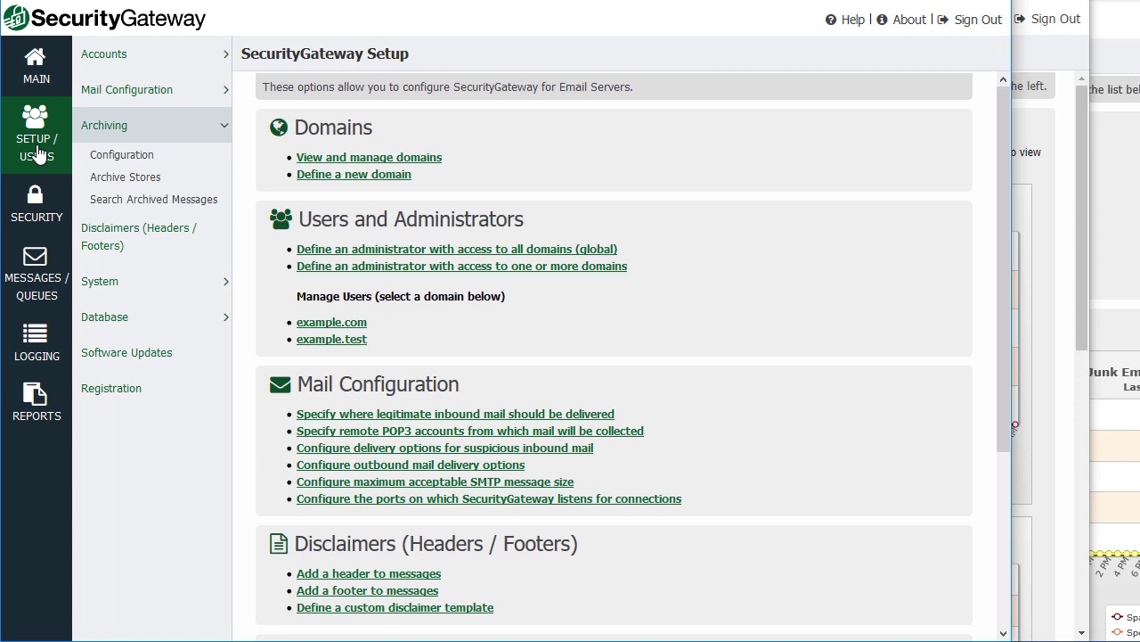
left_click(205, 57)
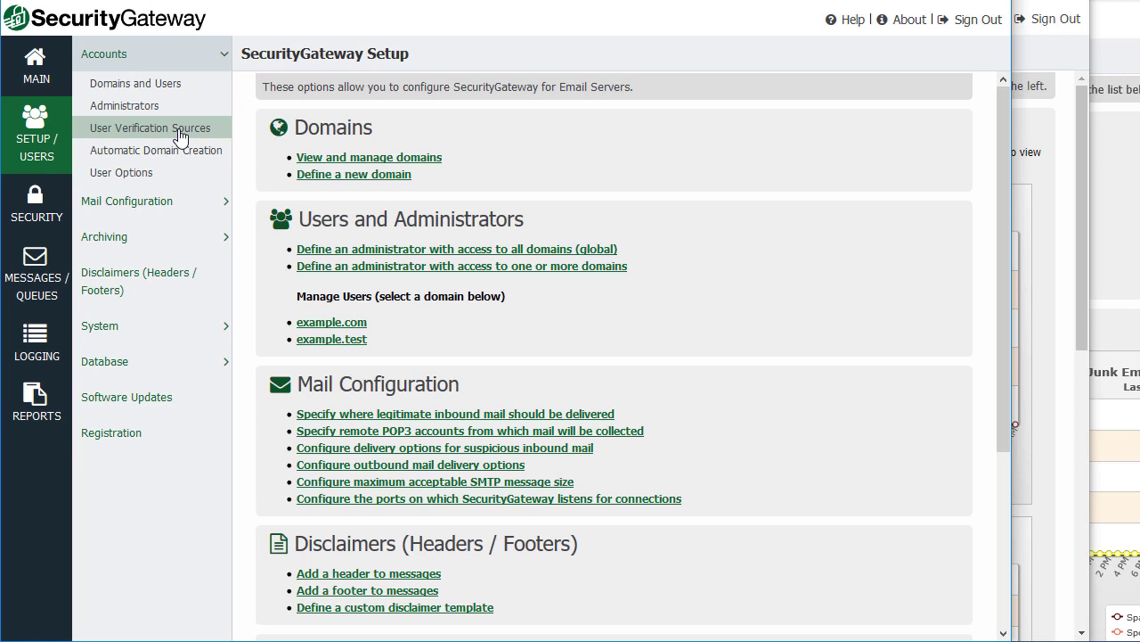
left_click(157, 86)
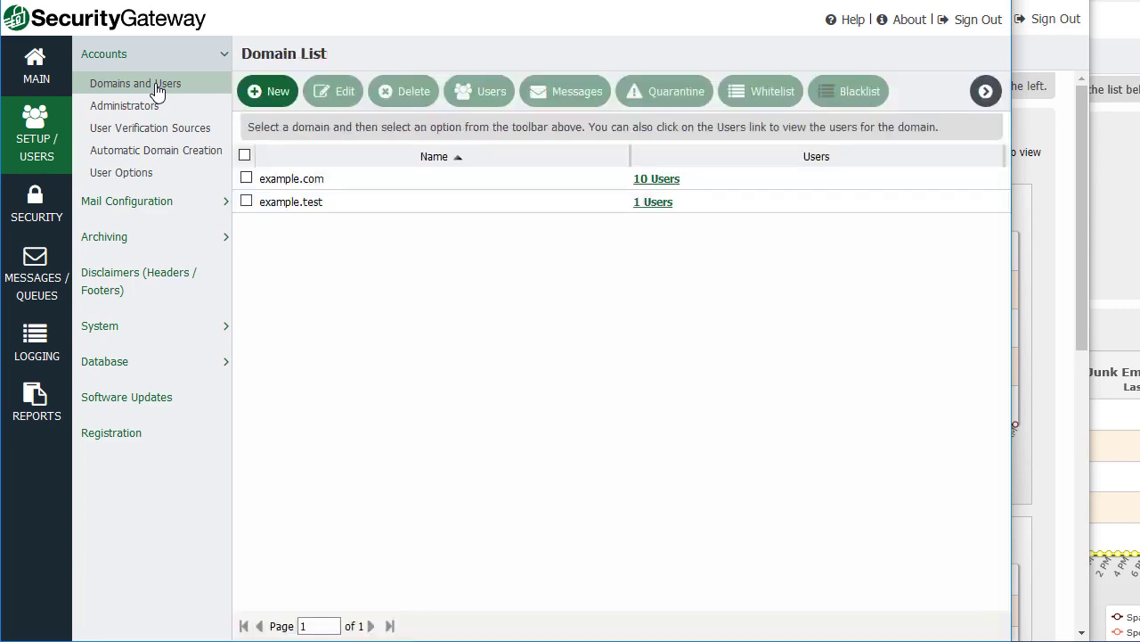
left_click(274, 100)
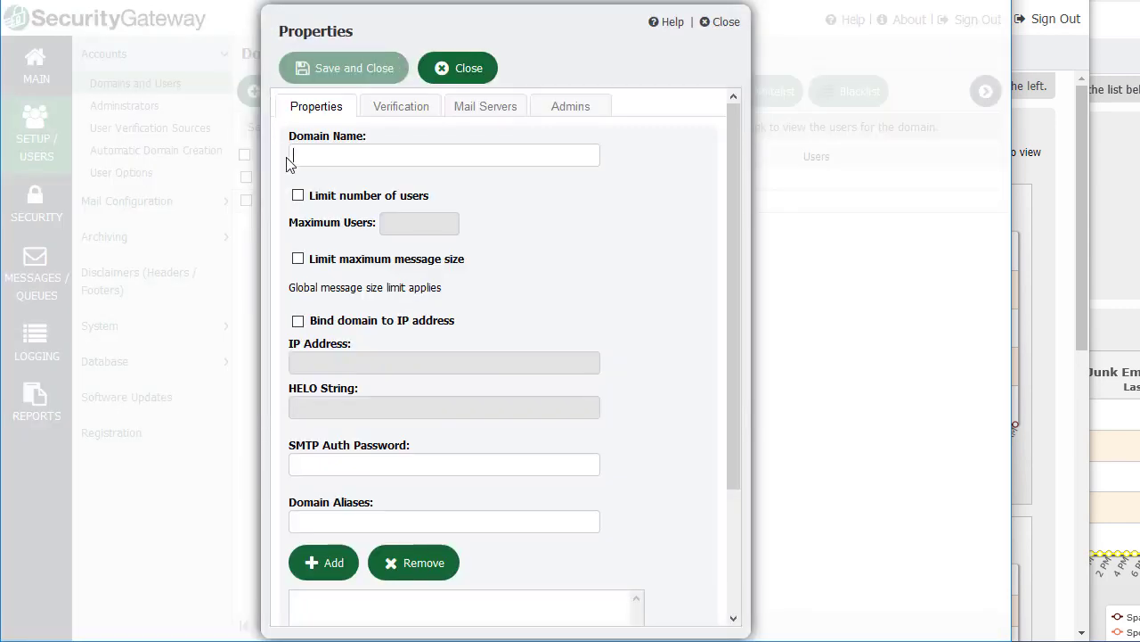
left_click(472, 75)
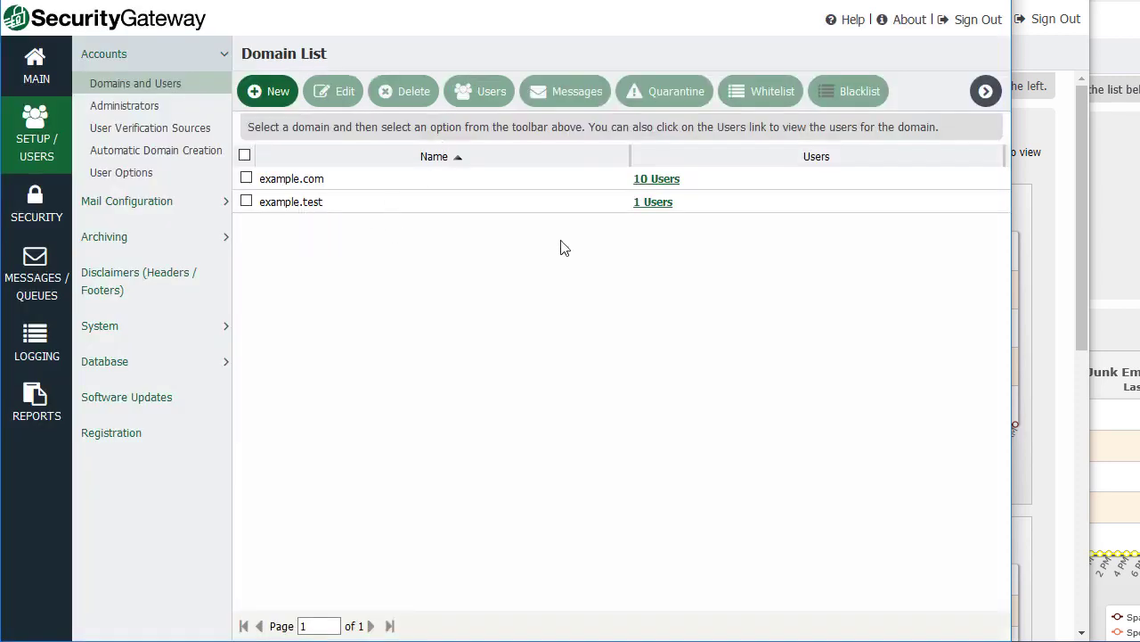
Open the user list for example.com and view the blank new-user form, closing it without saving
left_click(662, 182)
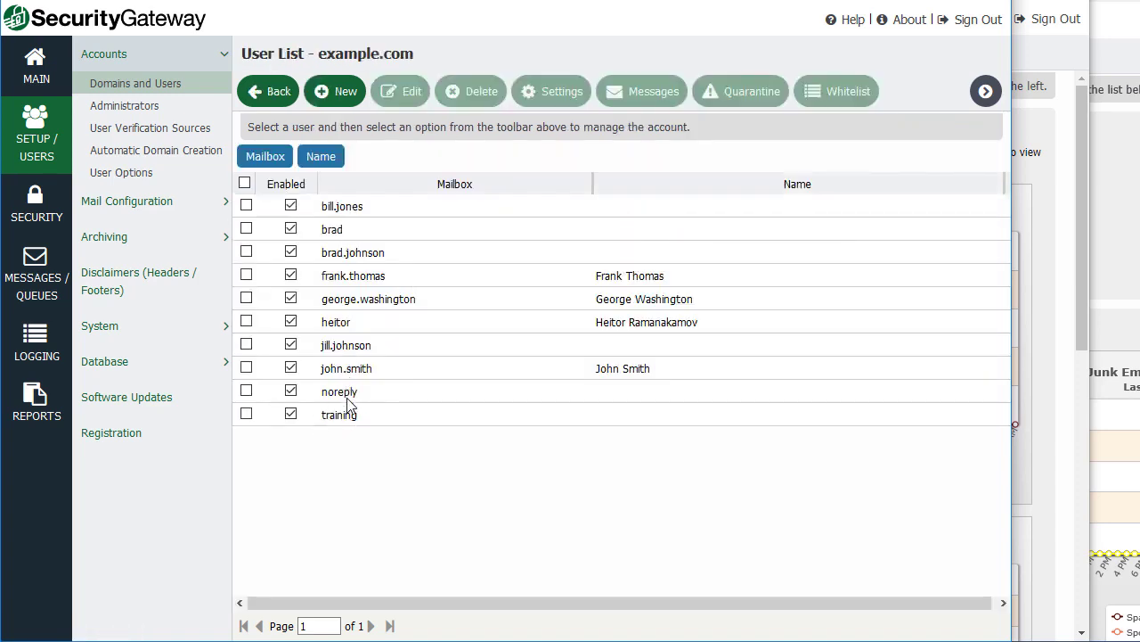
left_click(336, 93)
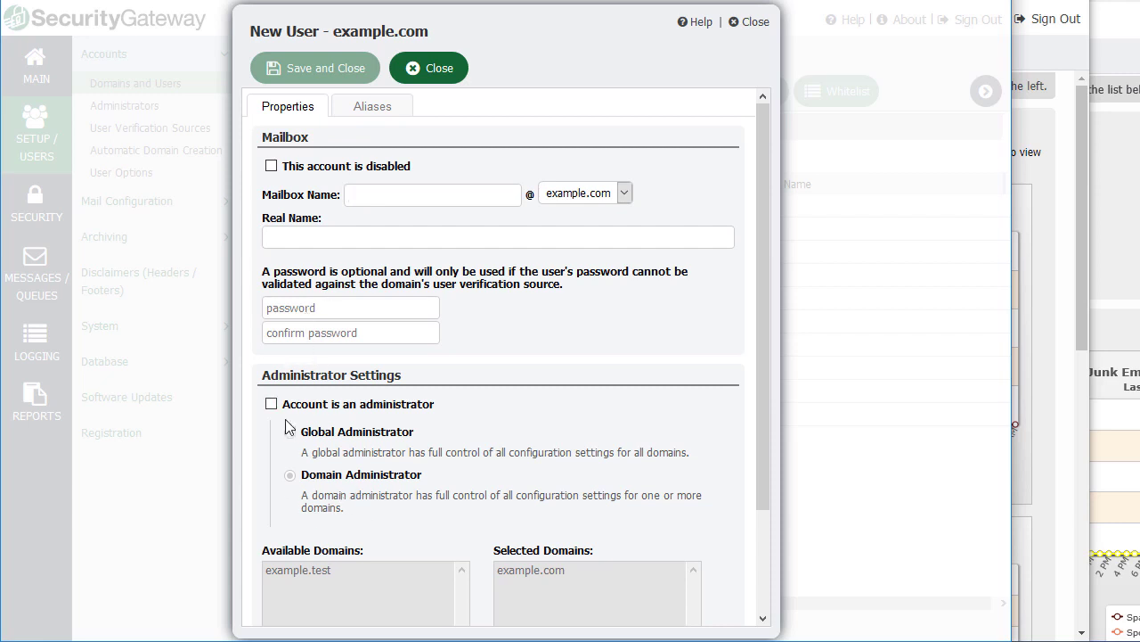
left_click(438, 71)
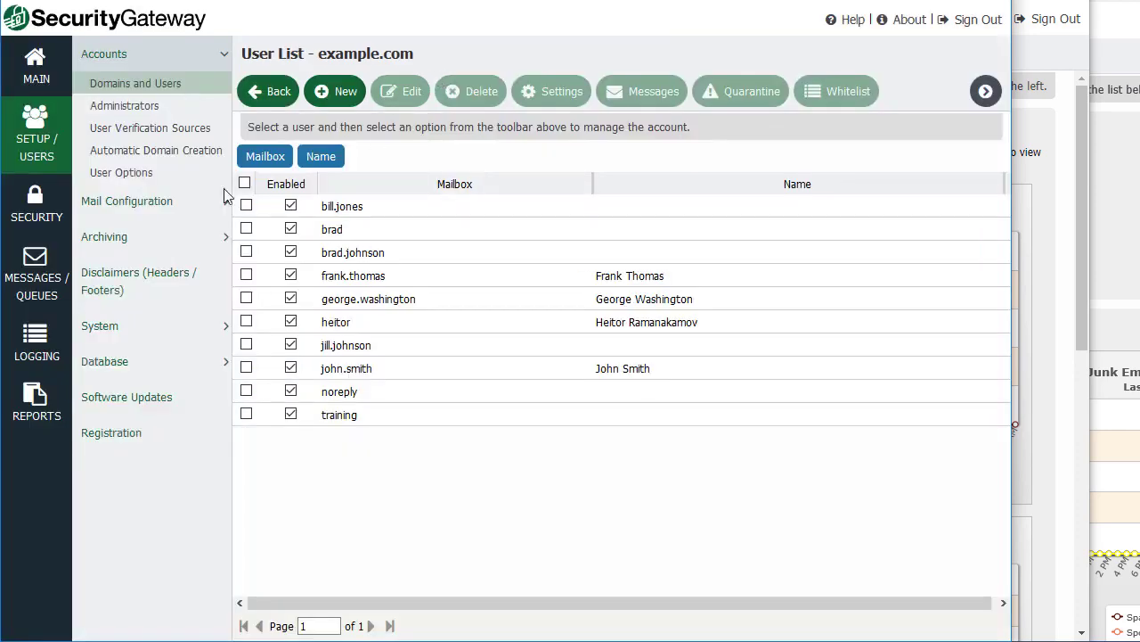
Review the types available for a new user verification source without saving one, and view the automatic domain creation setting
left_click(131, 135)
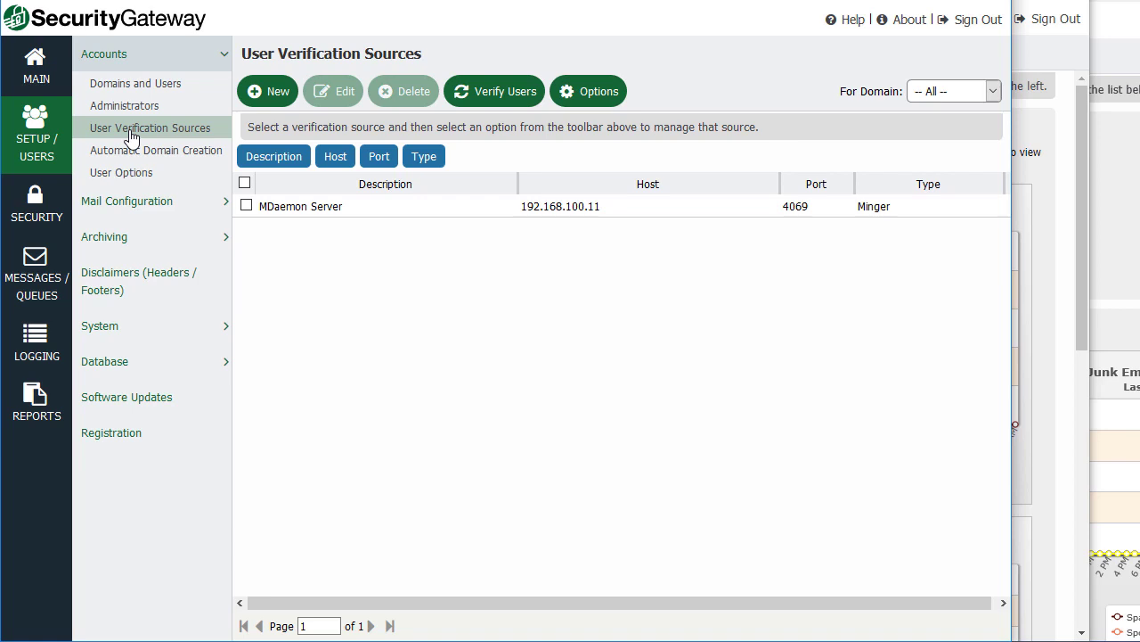
left_click(272, 93)
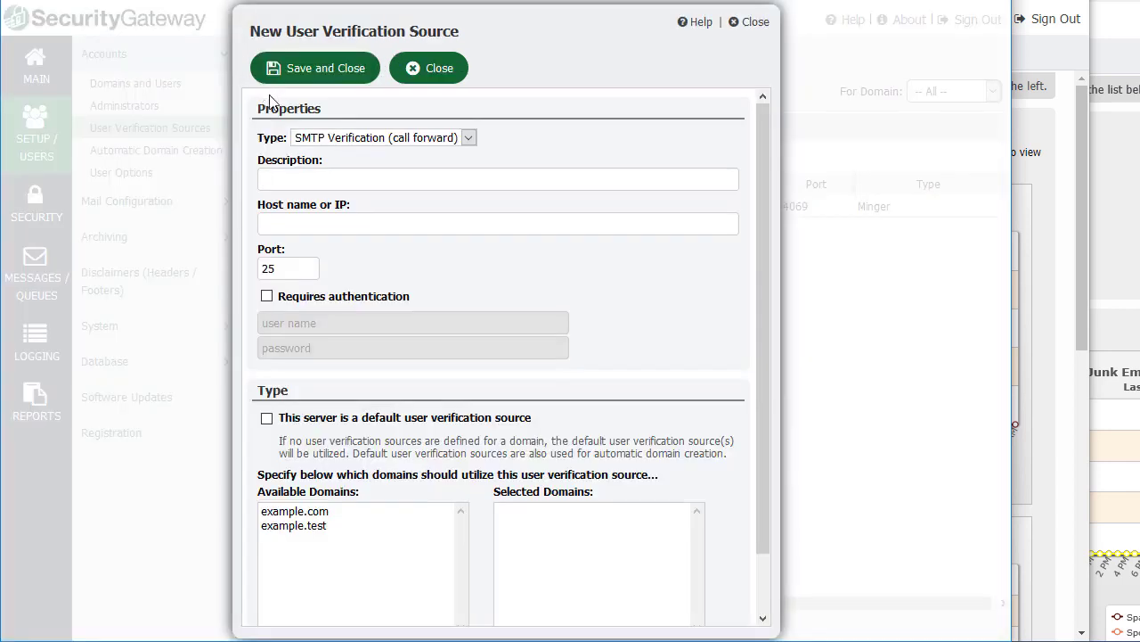
left_click(468, 139)
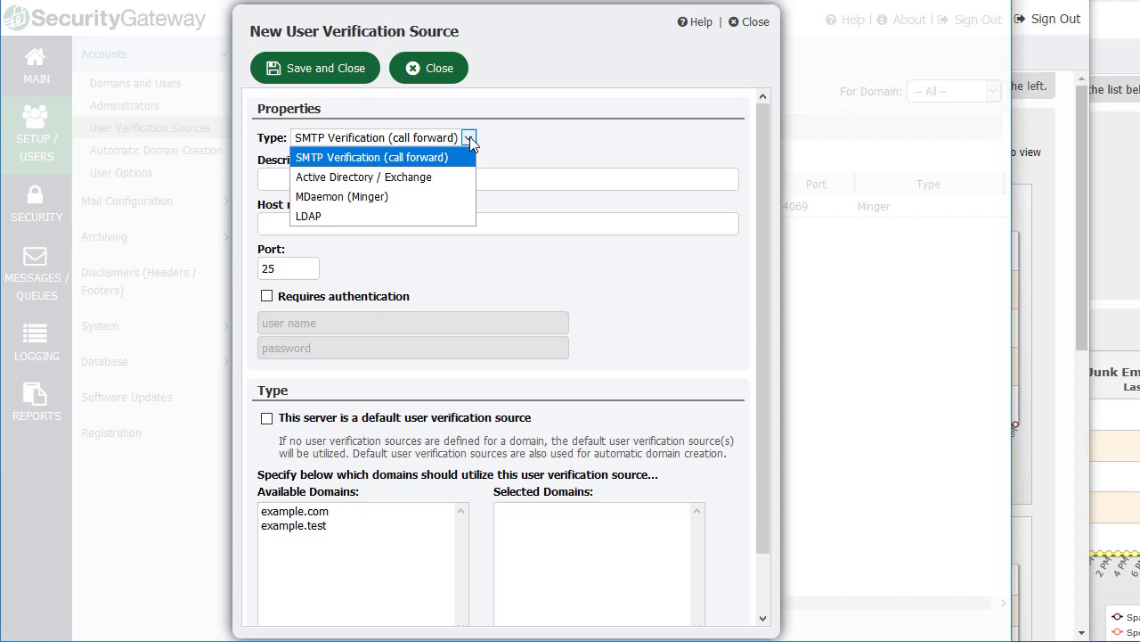
left_click(469, 139)
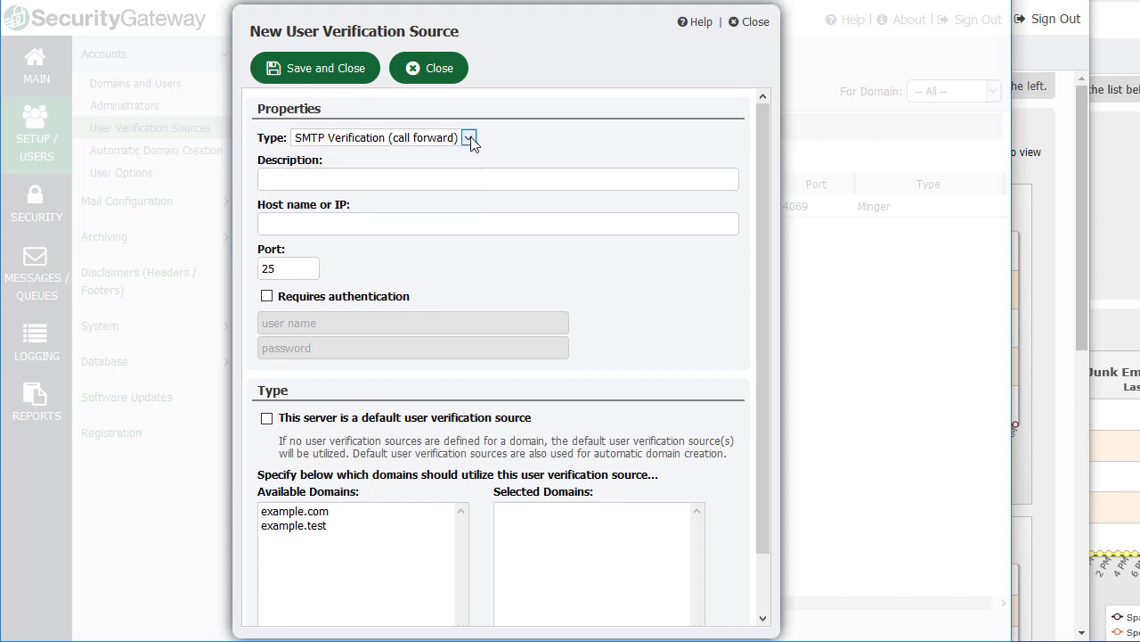
left_click(417, 68)
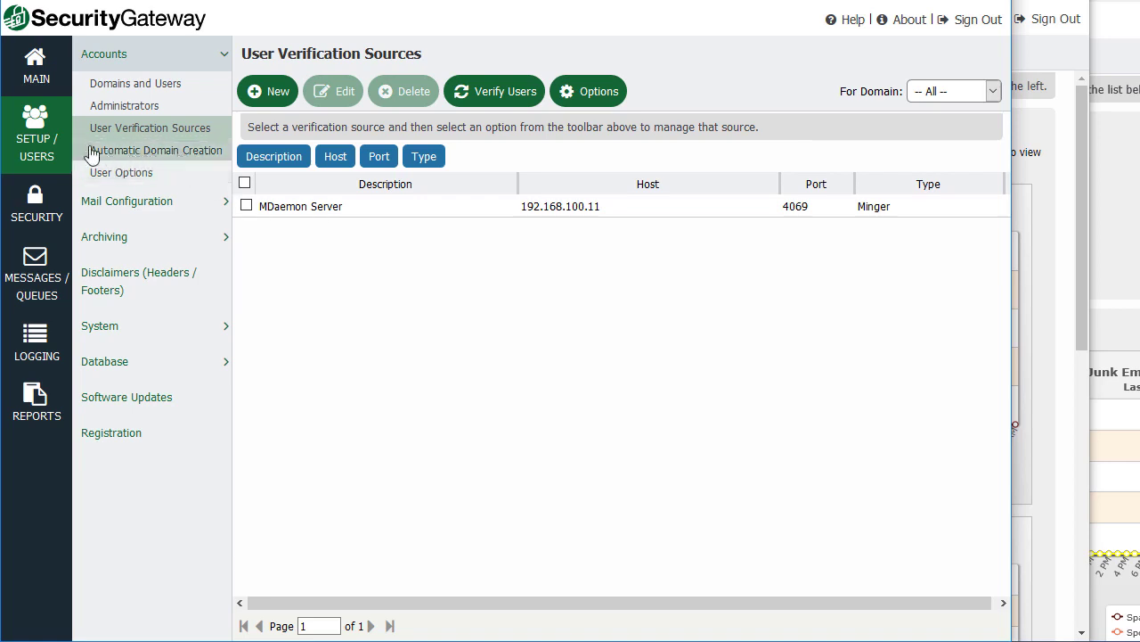
left_click(120, 158)
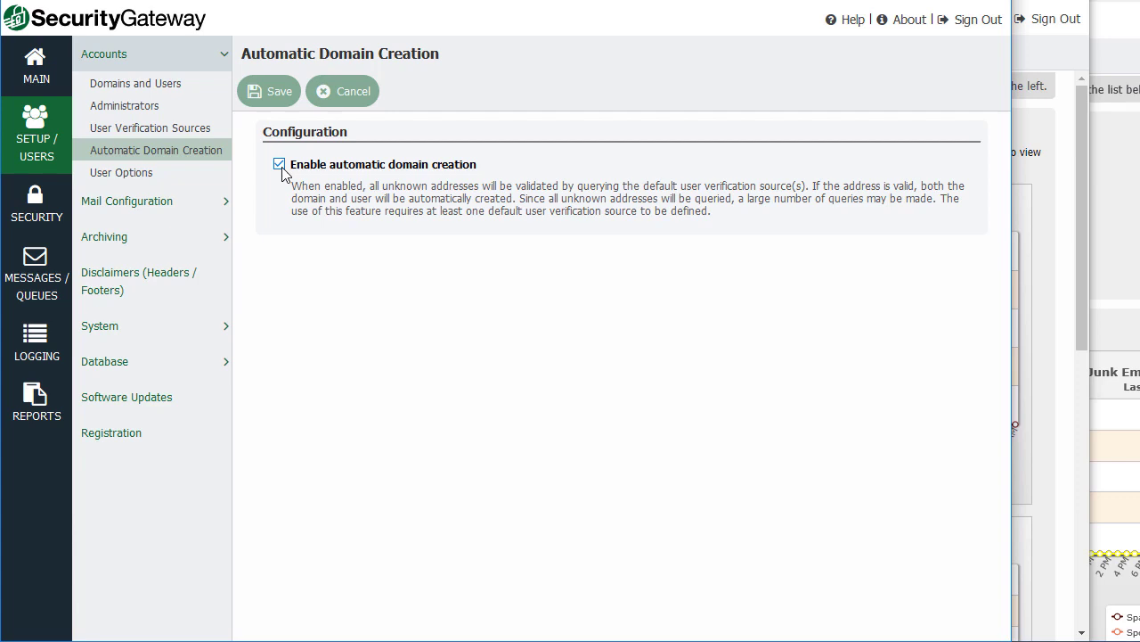
In the domain mail servers, try assigning example.com to a new mail server and discard the entry
left_click(223, 204)
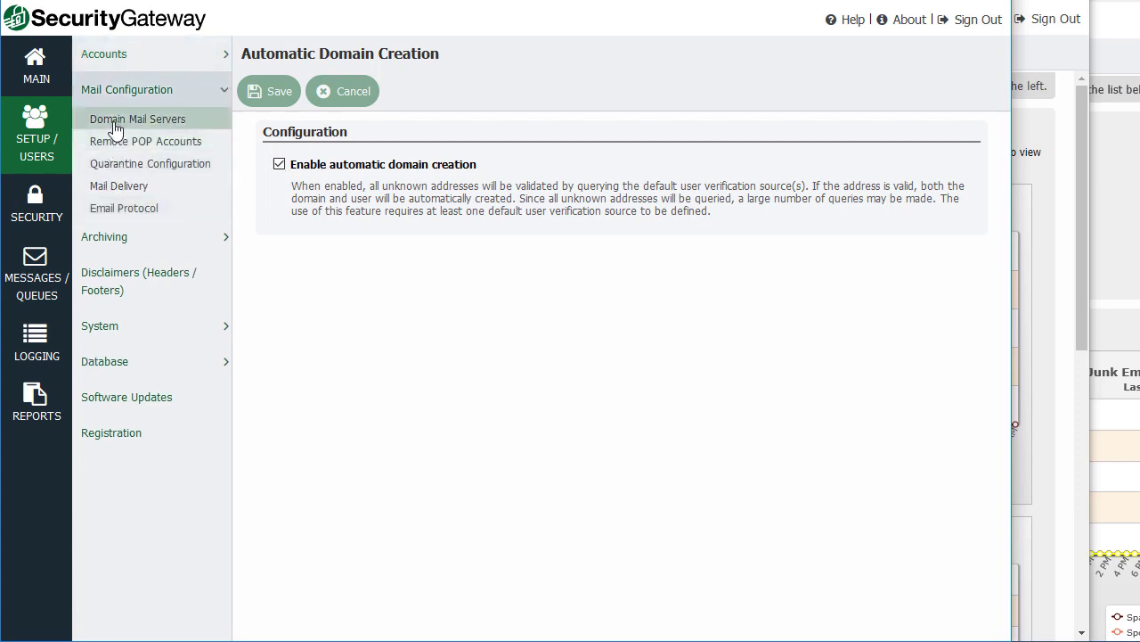
left_click(138, 122)
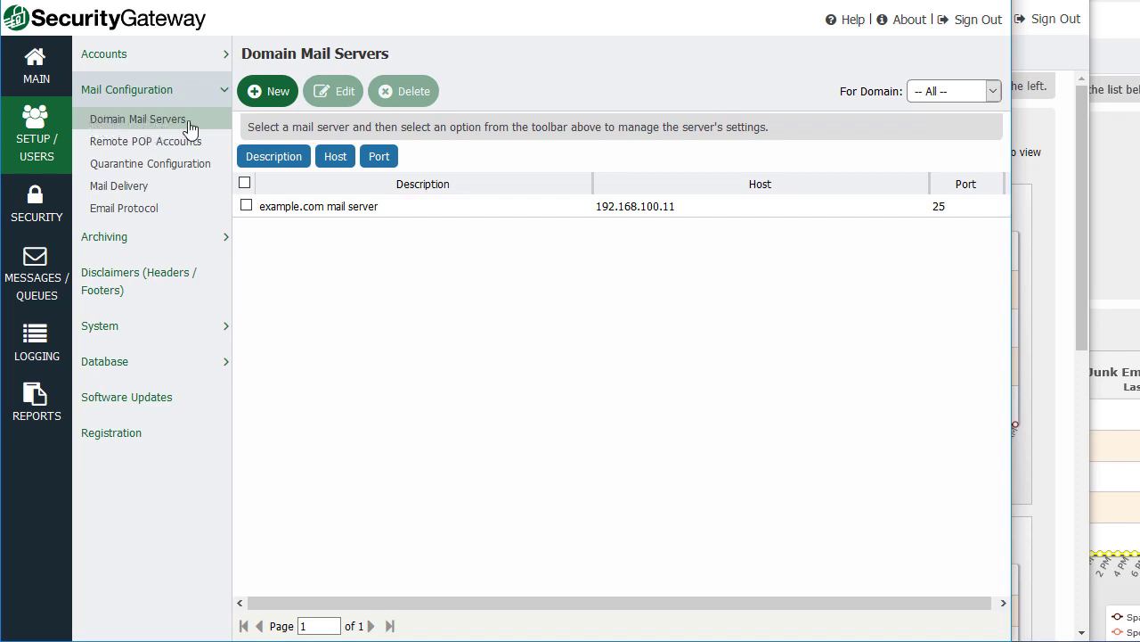
left_click(270, 93)
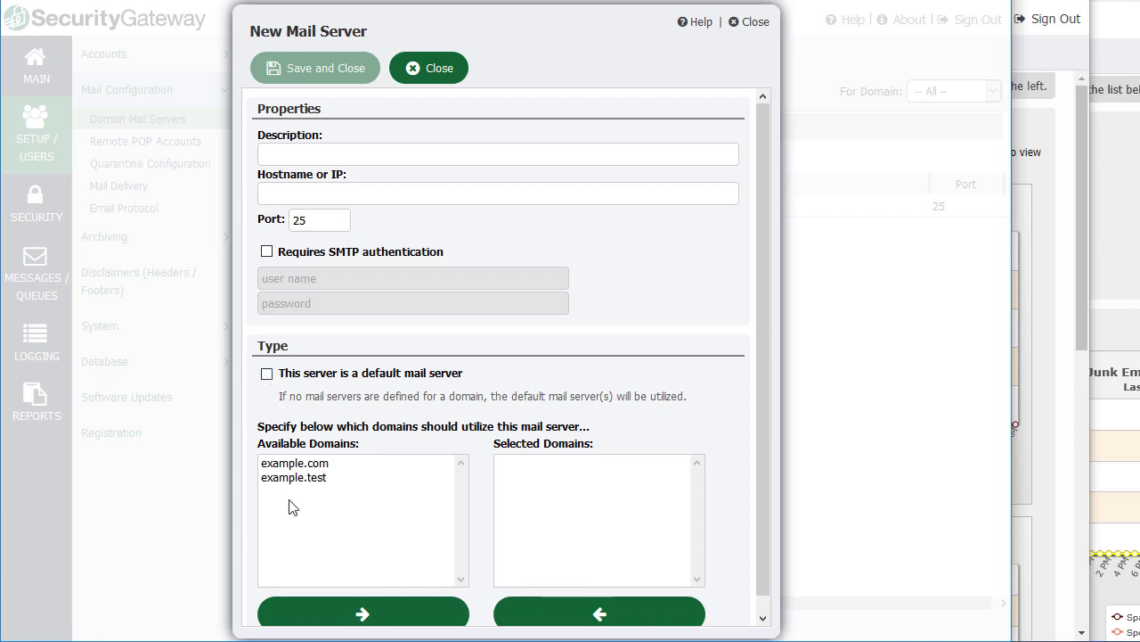
left_click(300, 478)
left_click(301, 463)
left_click(360, 613)
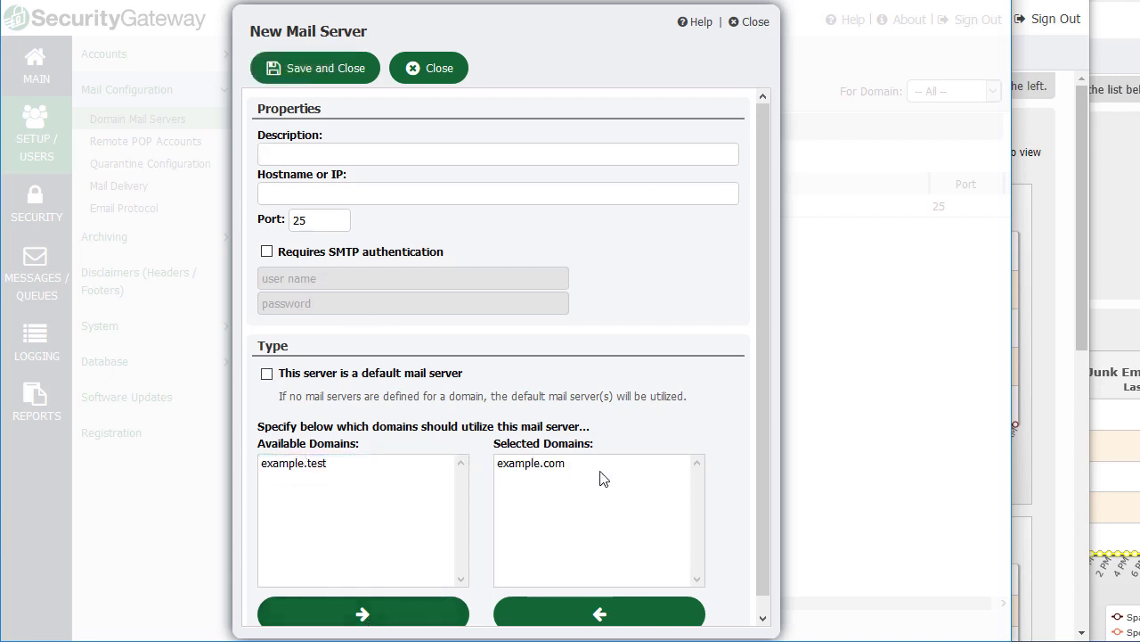
left_click(439, 71)
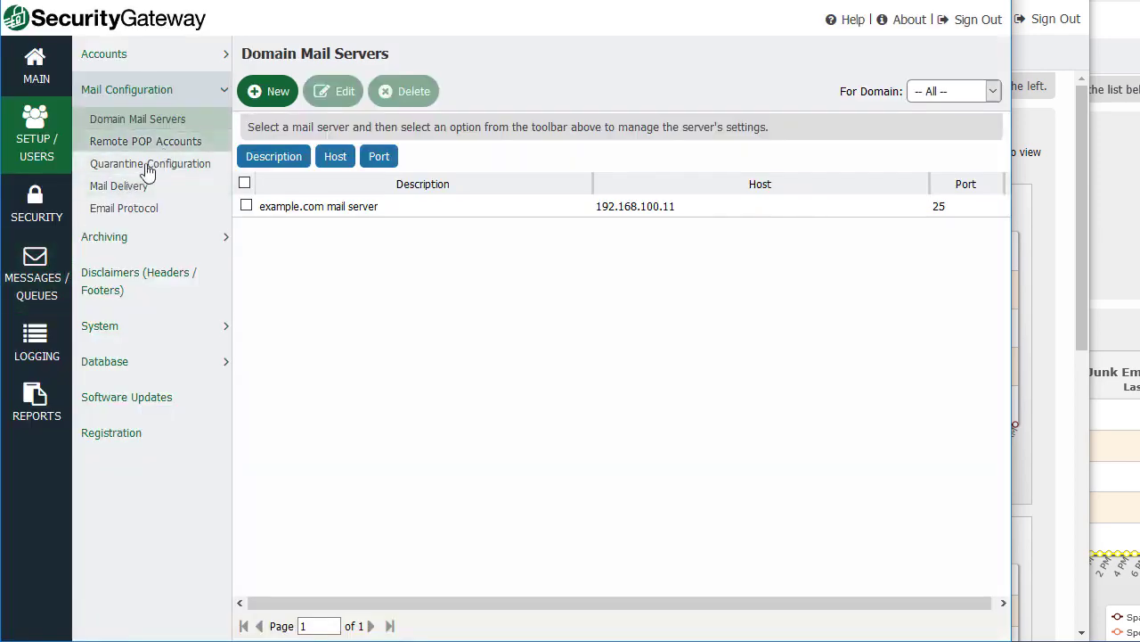
Open the quarantine configuration and examine the personal and administrative quarantine report emails in MDaemon webmail, returning to SecurityGateway's quarantine options
left_click(141, 169)
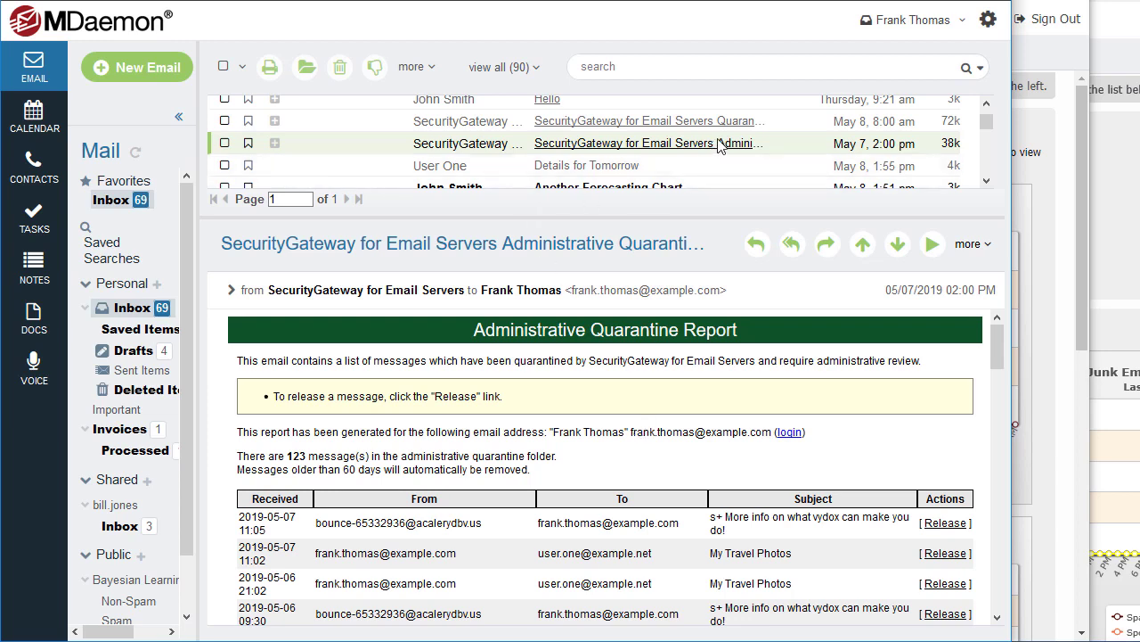
left_click(462, 122)
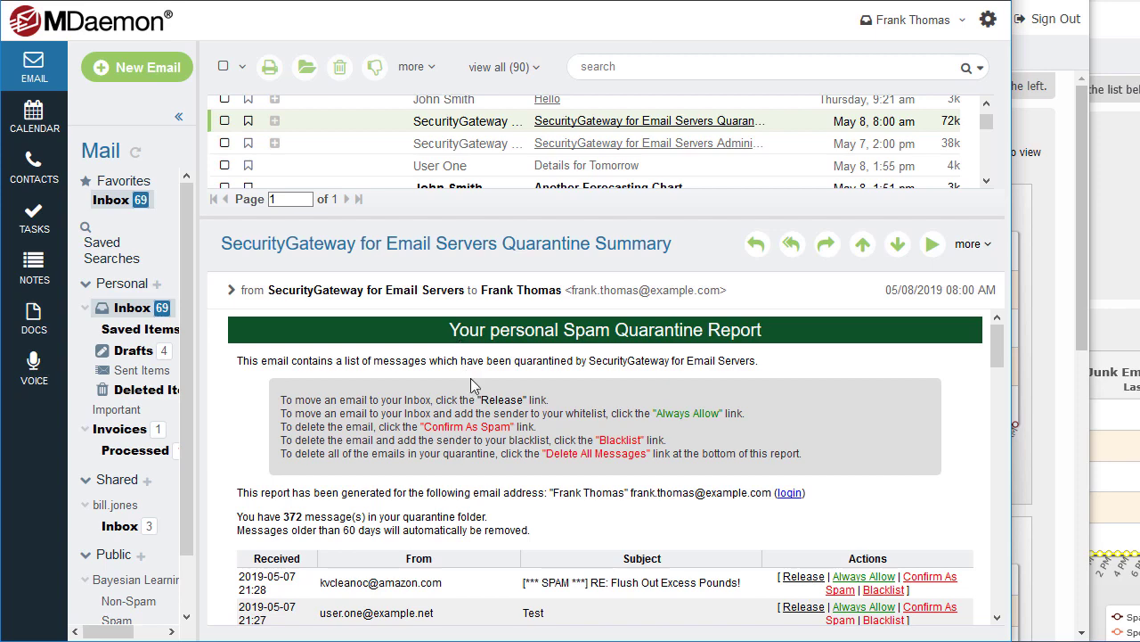
scroll(471, 381, "down", 4)
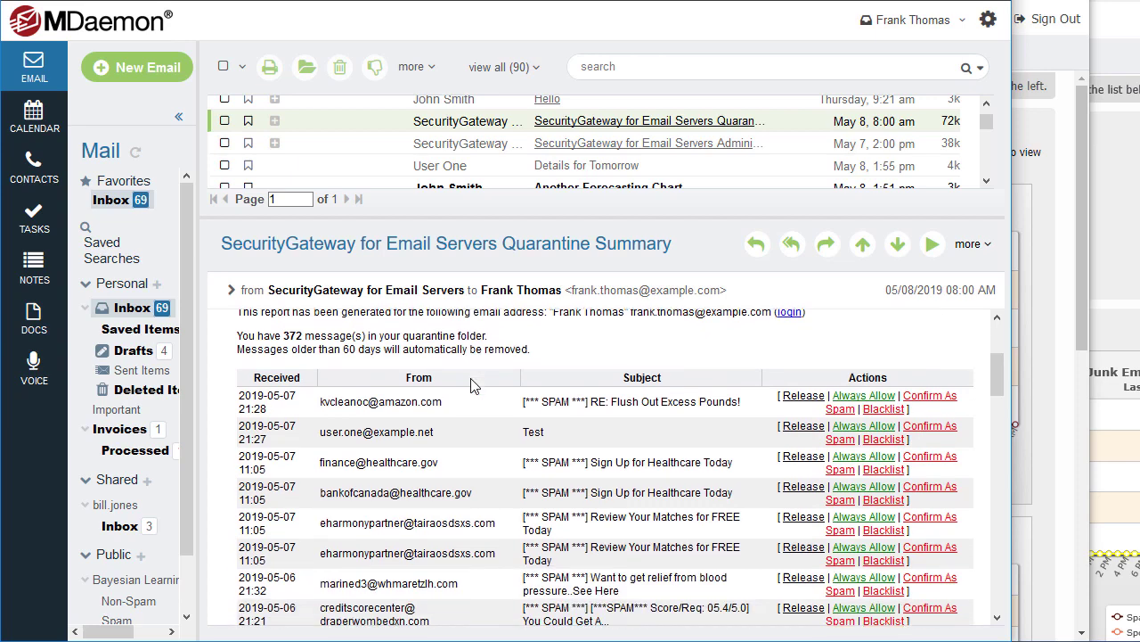
scroll(446, 401, "down", 1)
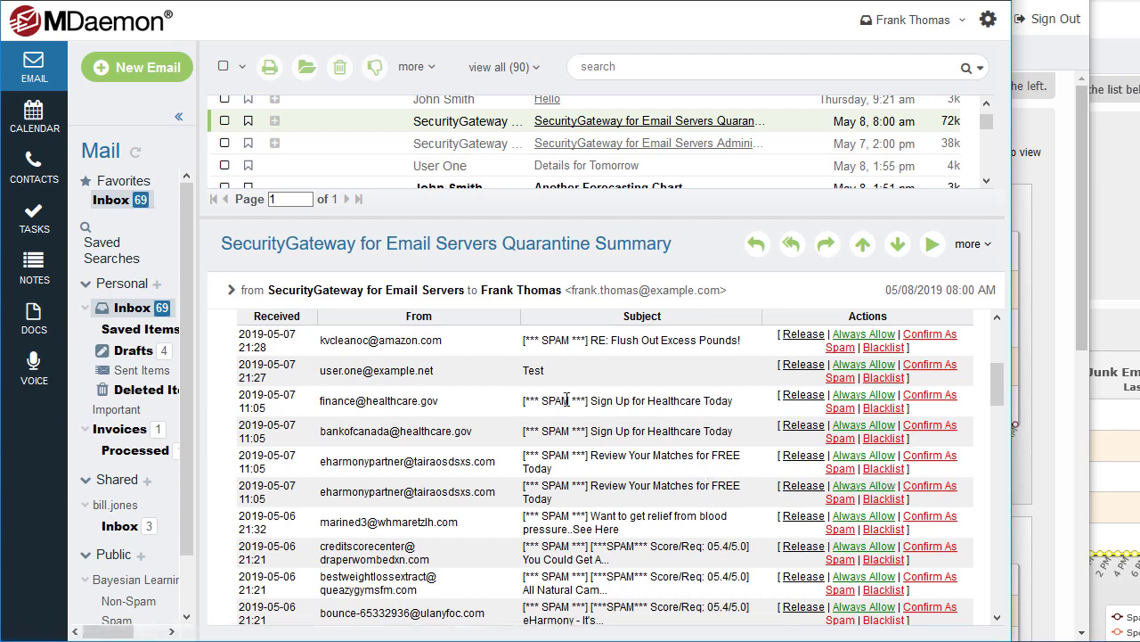
left_click(463, 145)
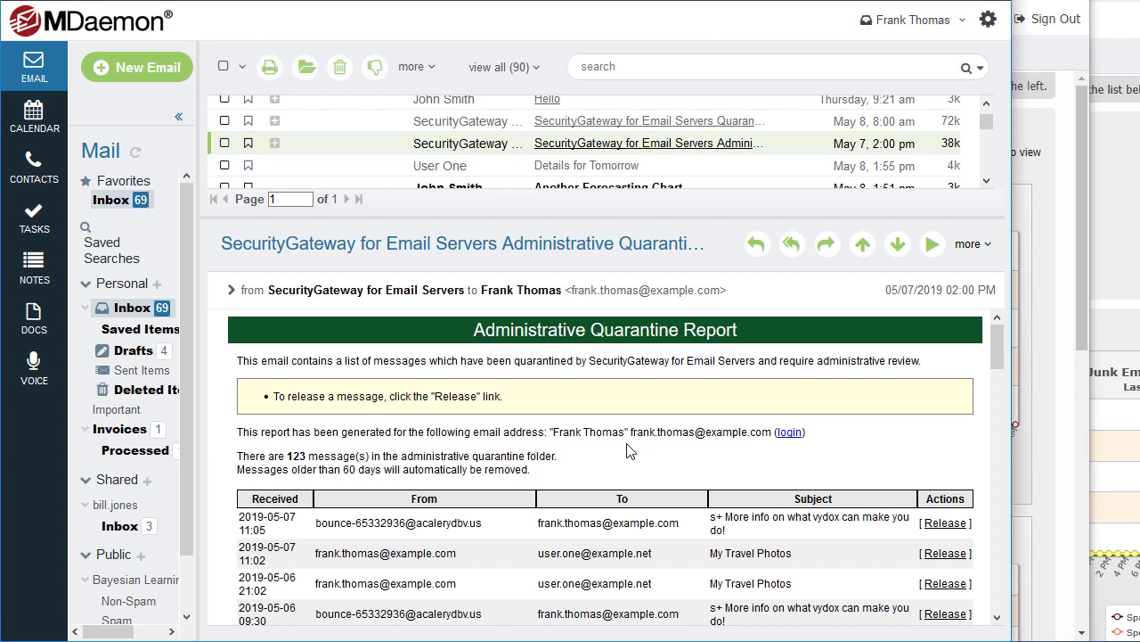
scroll(547, 419, "down", 1)
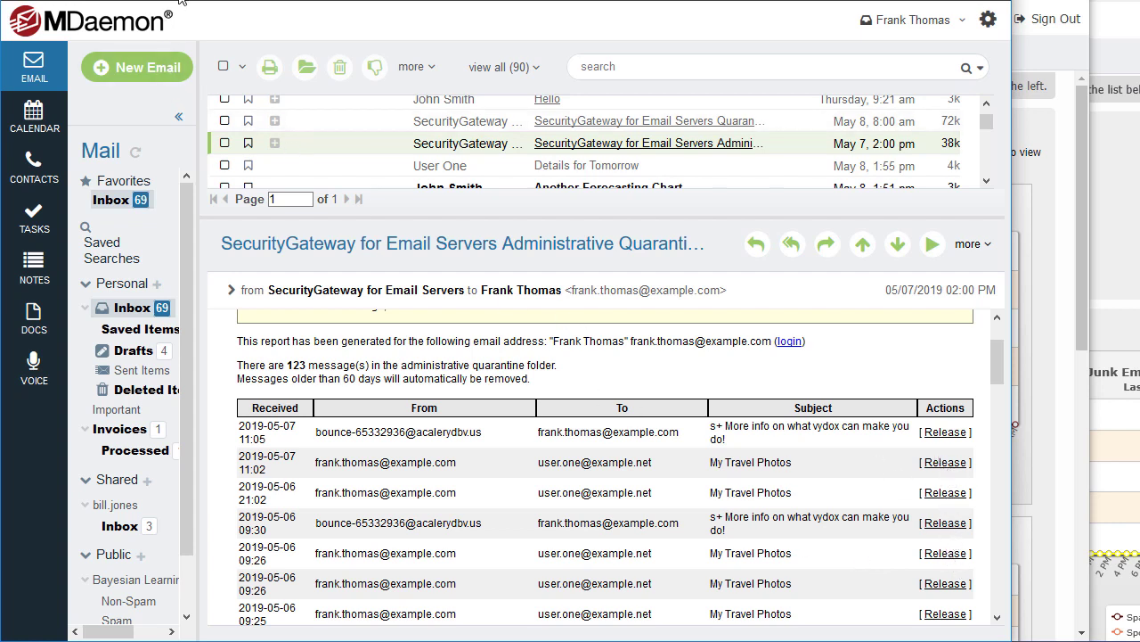
key("alt+Tab")
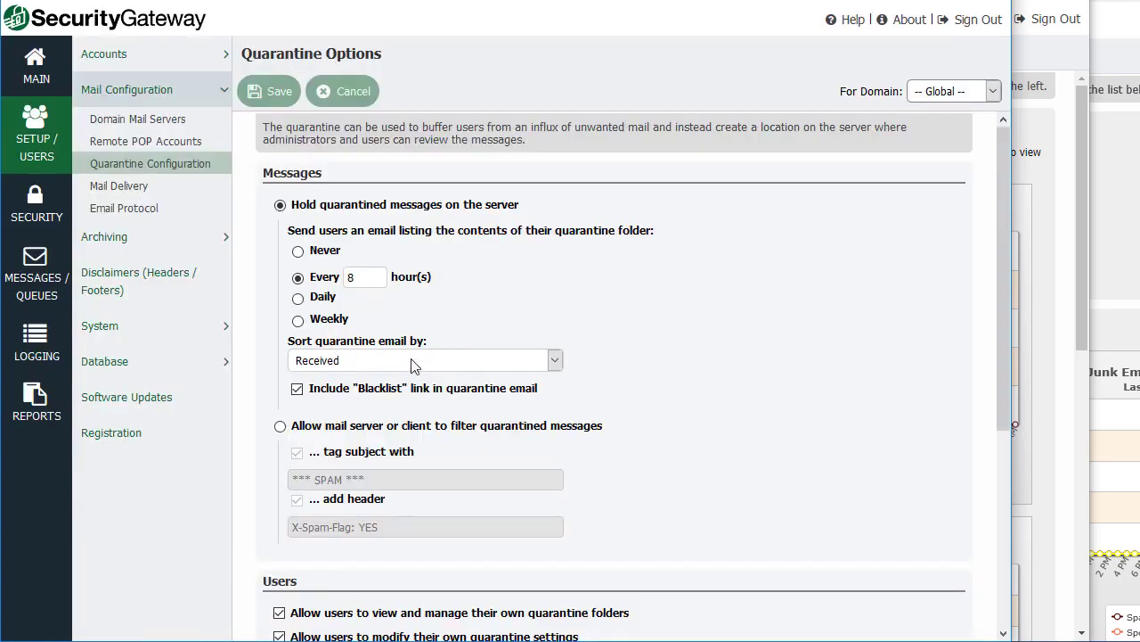
View the email archiving configuration and display the advanced options for searching archived messages
left_click(118, 236)
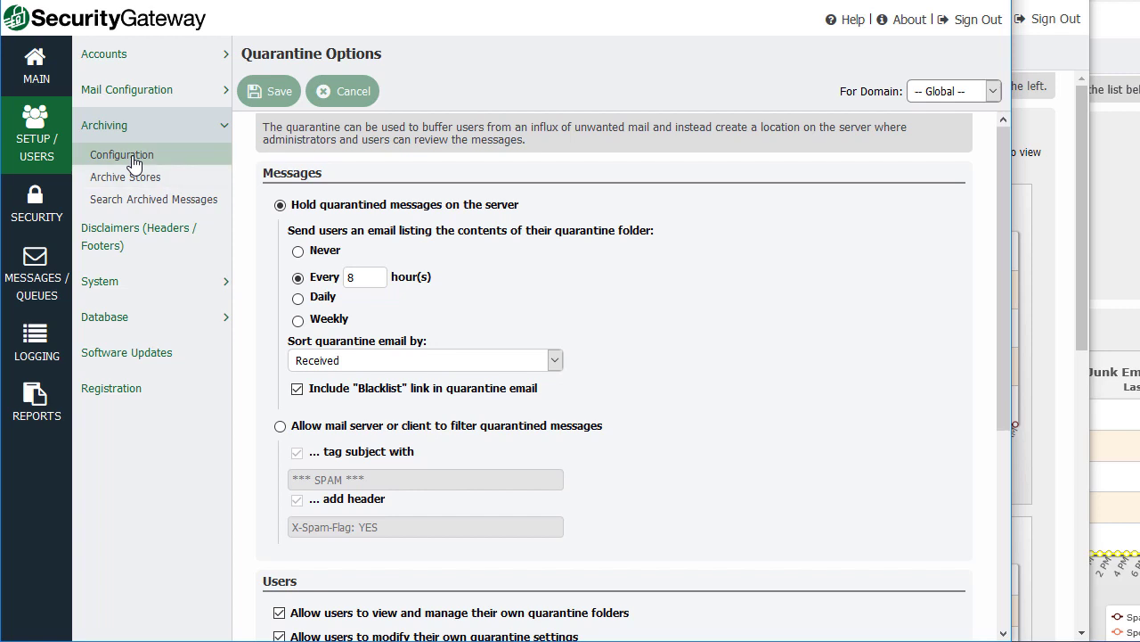
left_click(134, 158)
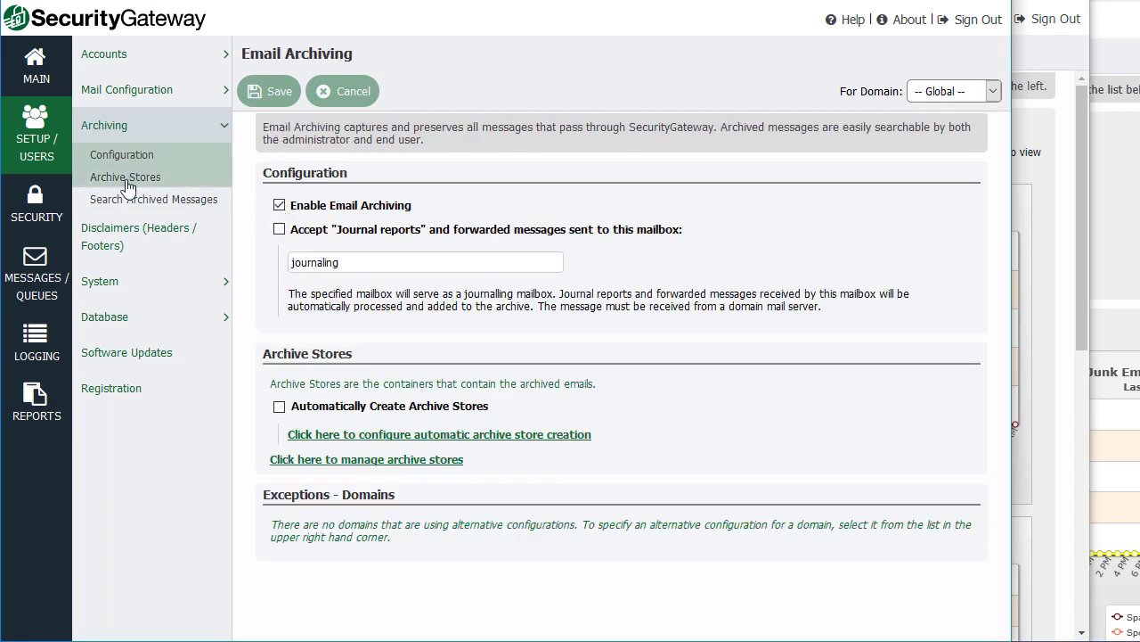
left_click(194, 204)
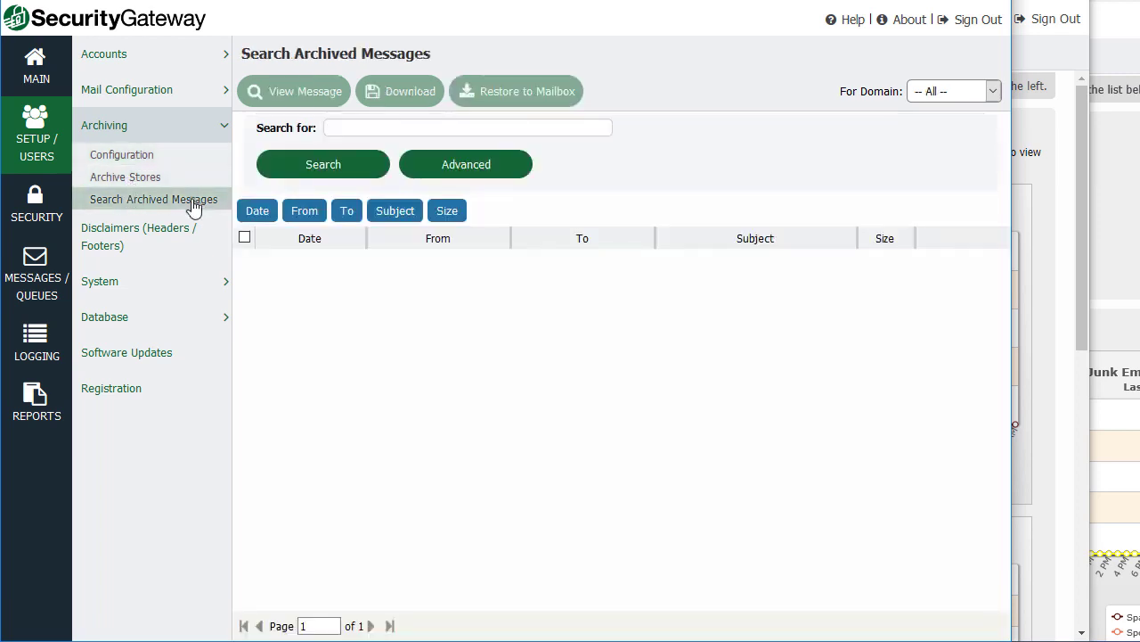
left_click(484, 167)
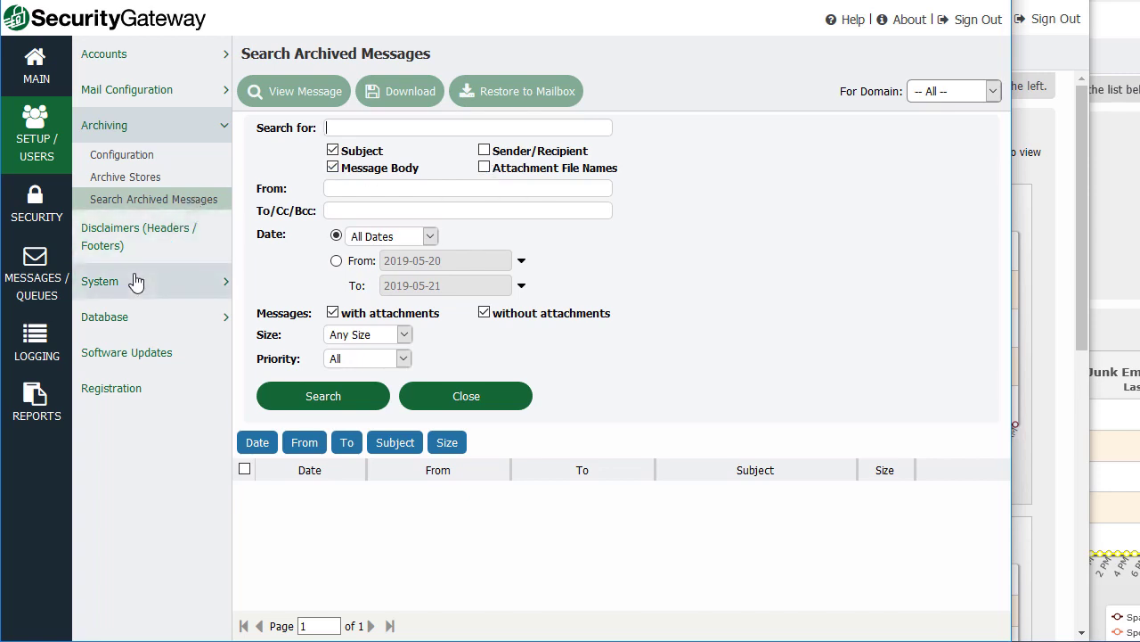
Open the system directories configuration and examine the storage path for the log files
left_click(188, 281)
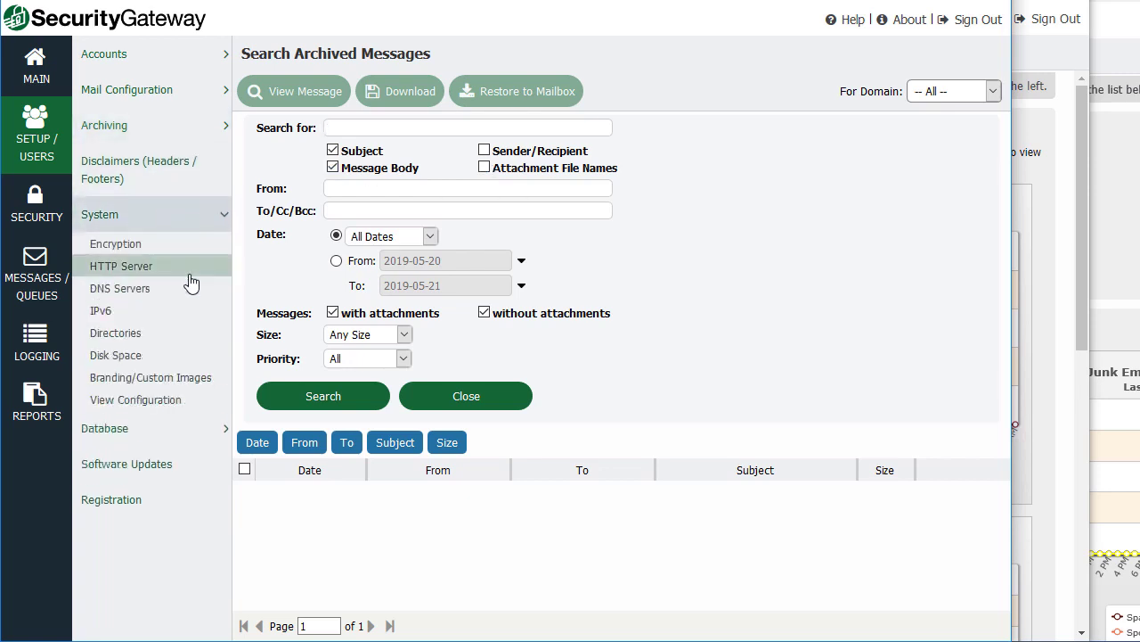
left_click(133, 338)
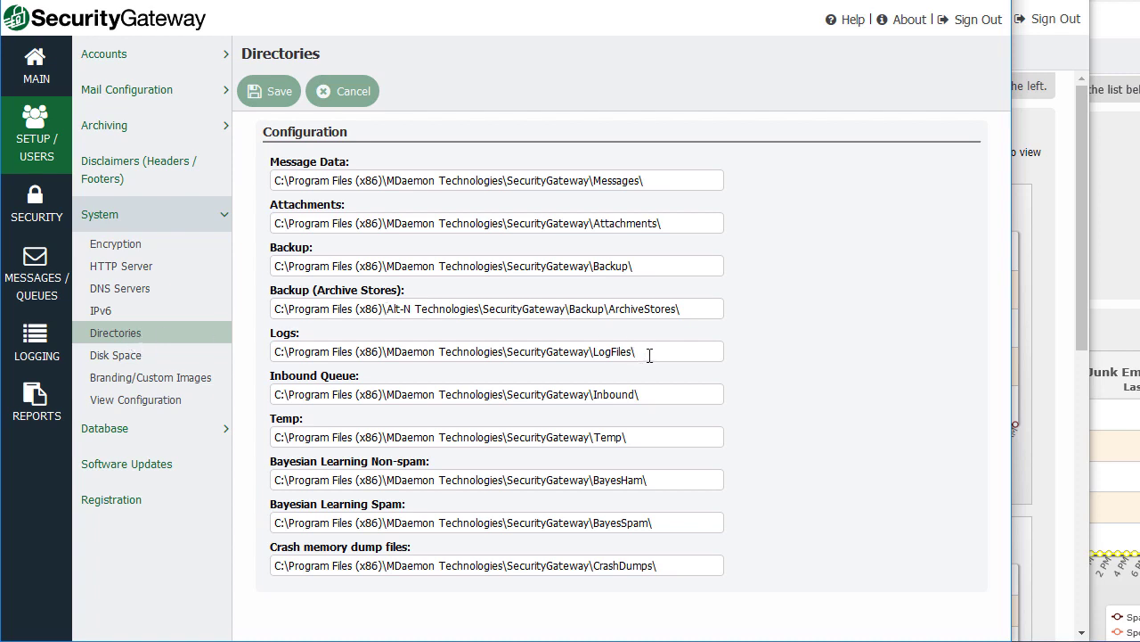
left_click_drag(648, 354, 146, 350)
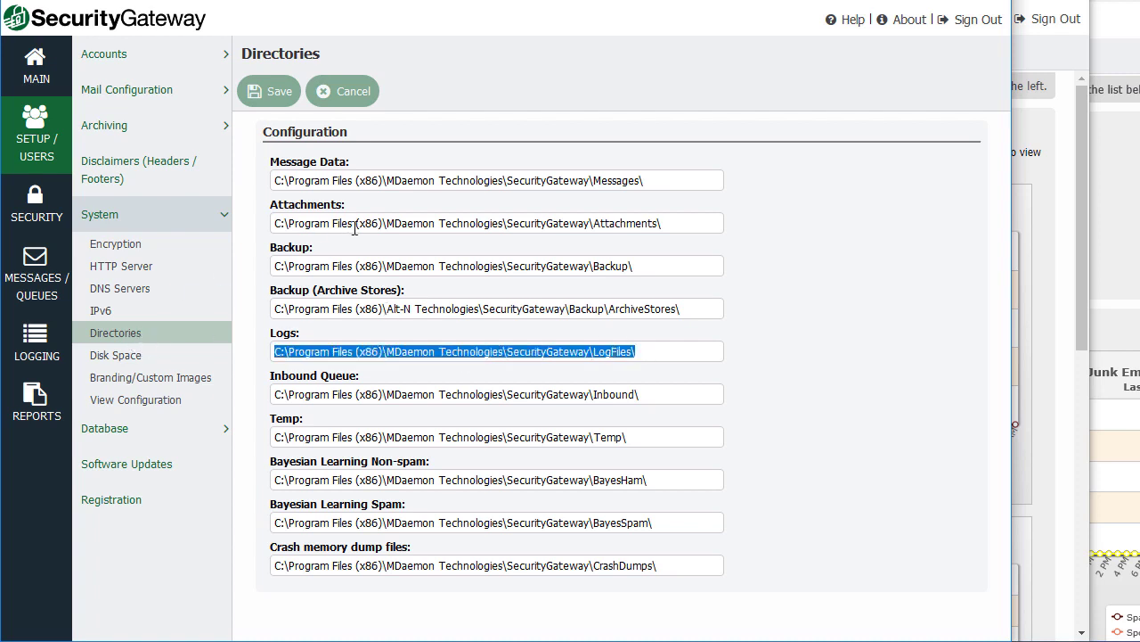
left_click(324, 289)
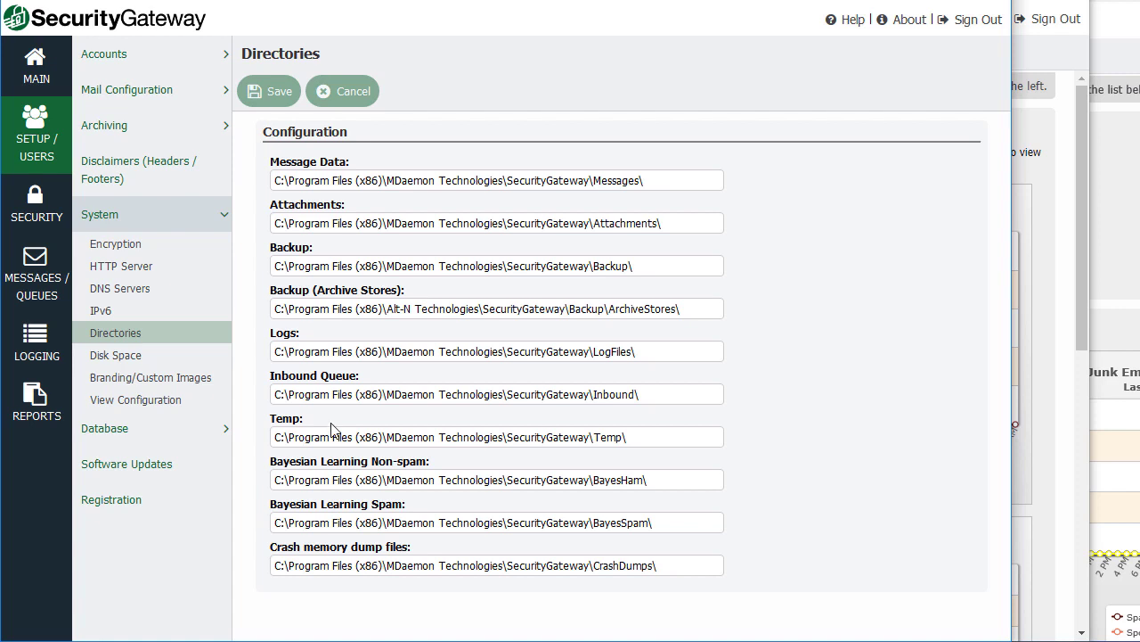
Open the message content filter rules in the security settings
left_click(125, 125)
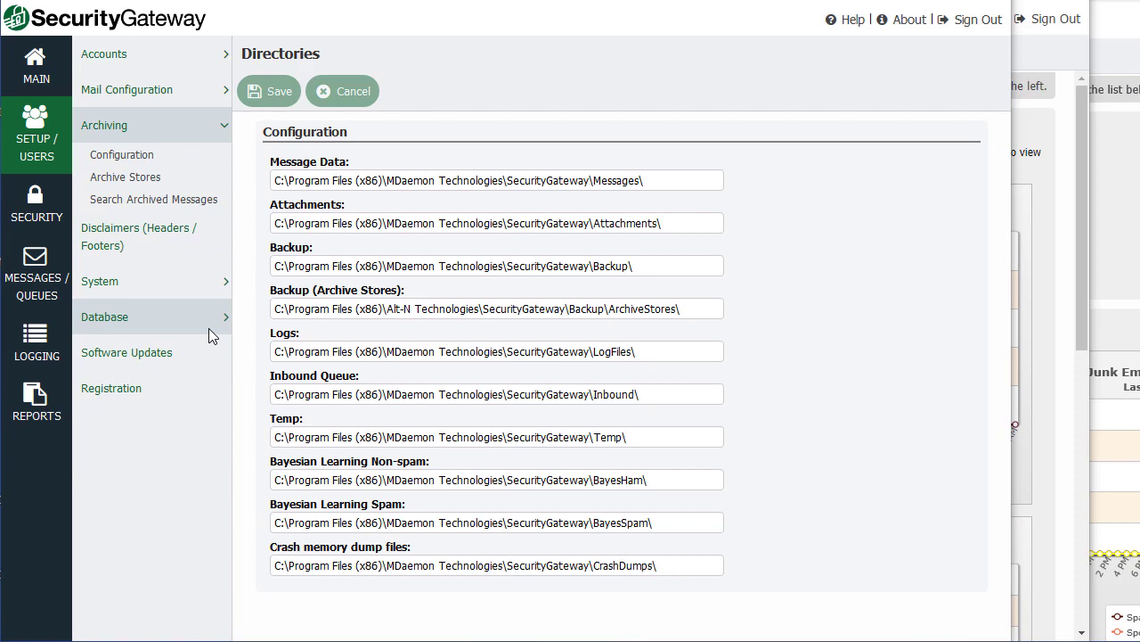
left_click(37, 219)
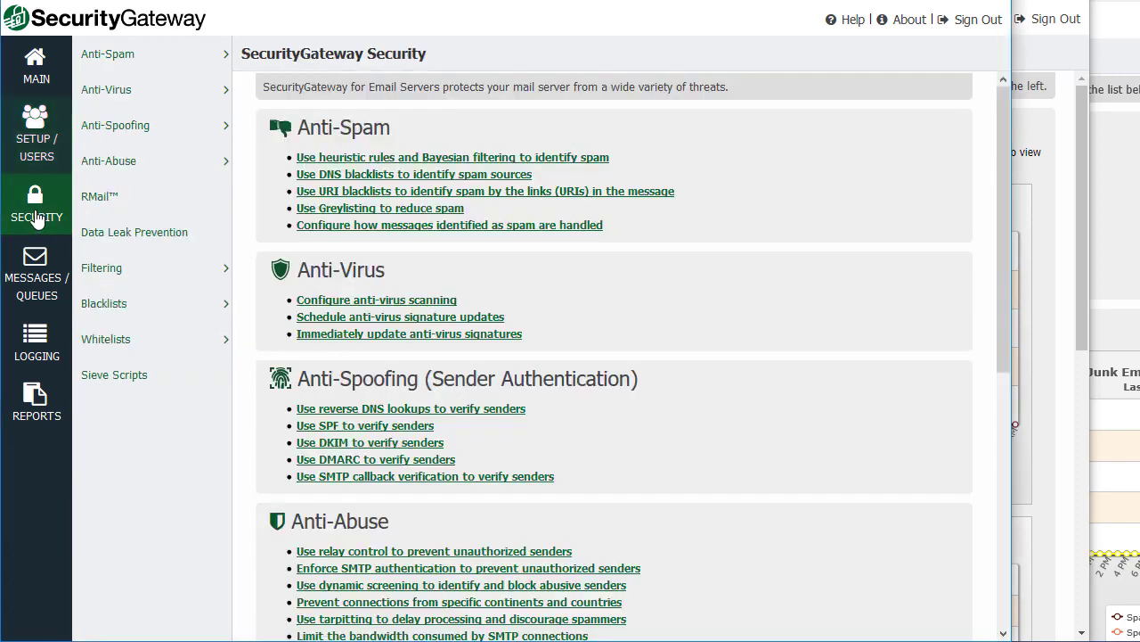
left_click(146, 266)
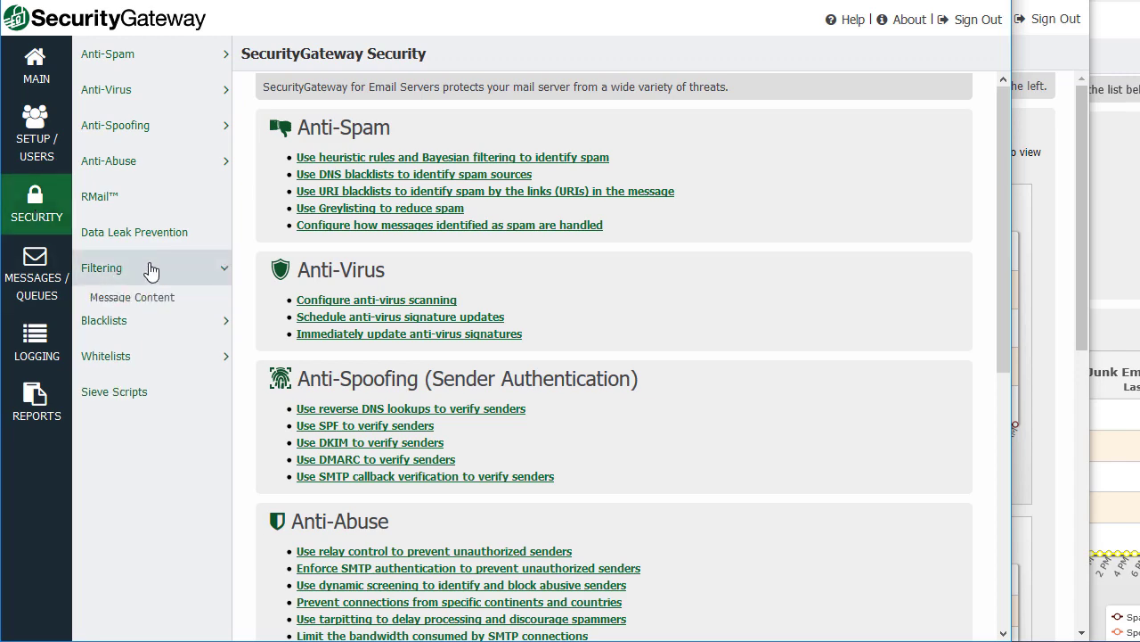
left_click(181, 307)
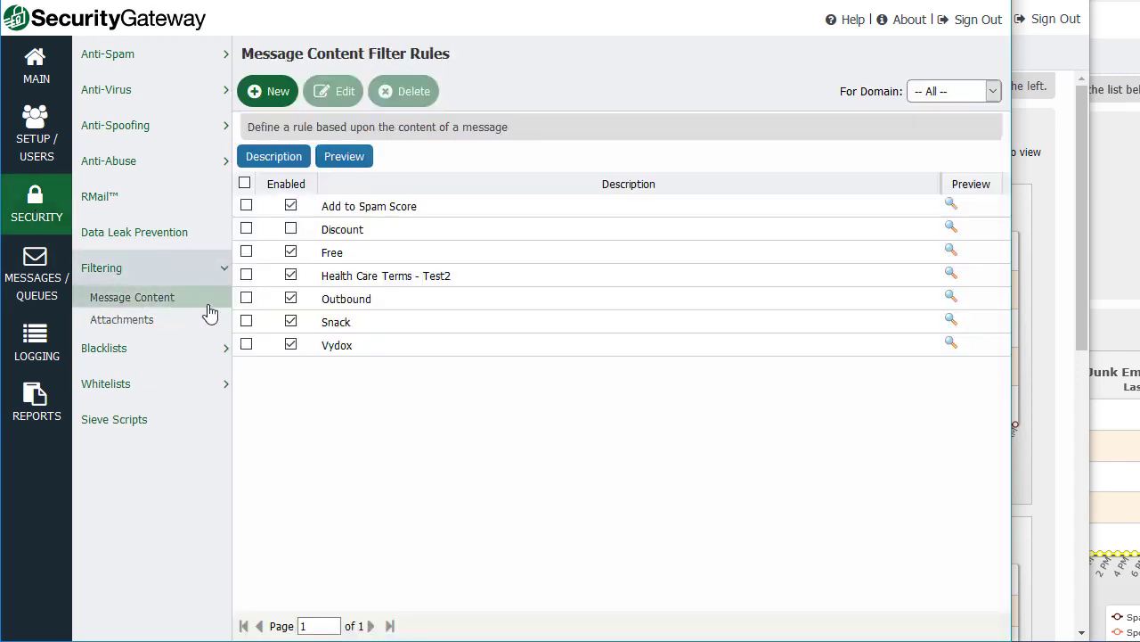
Start a new message content filter rule named "Test" that applies globally
left_click(267, 93)
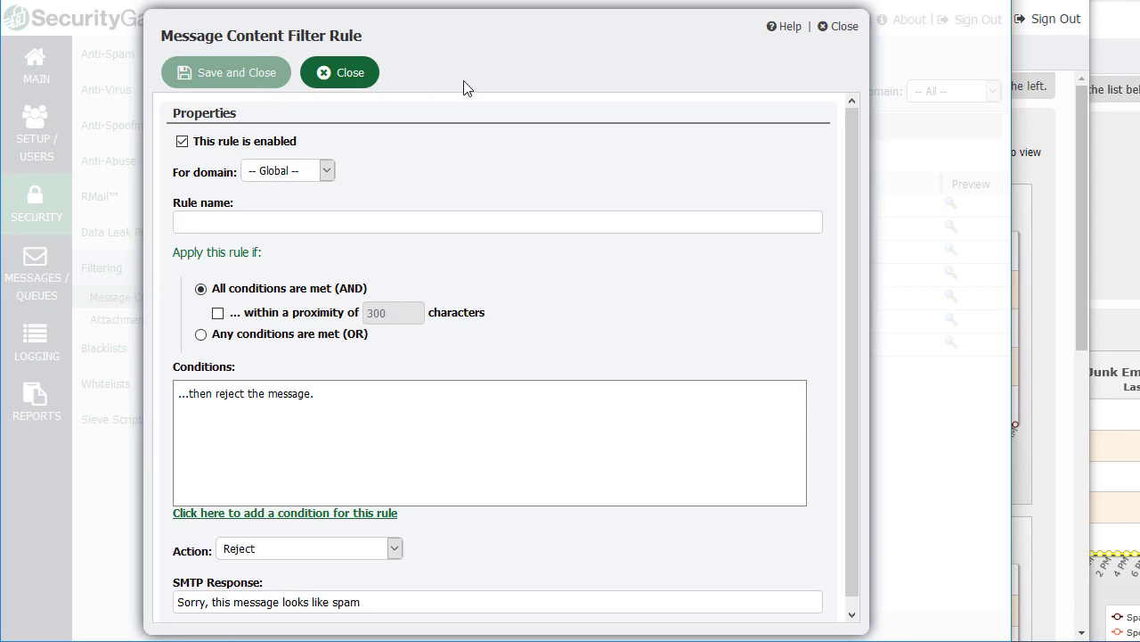
left_click(327, 170)
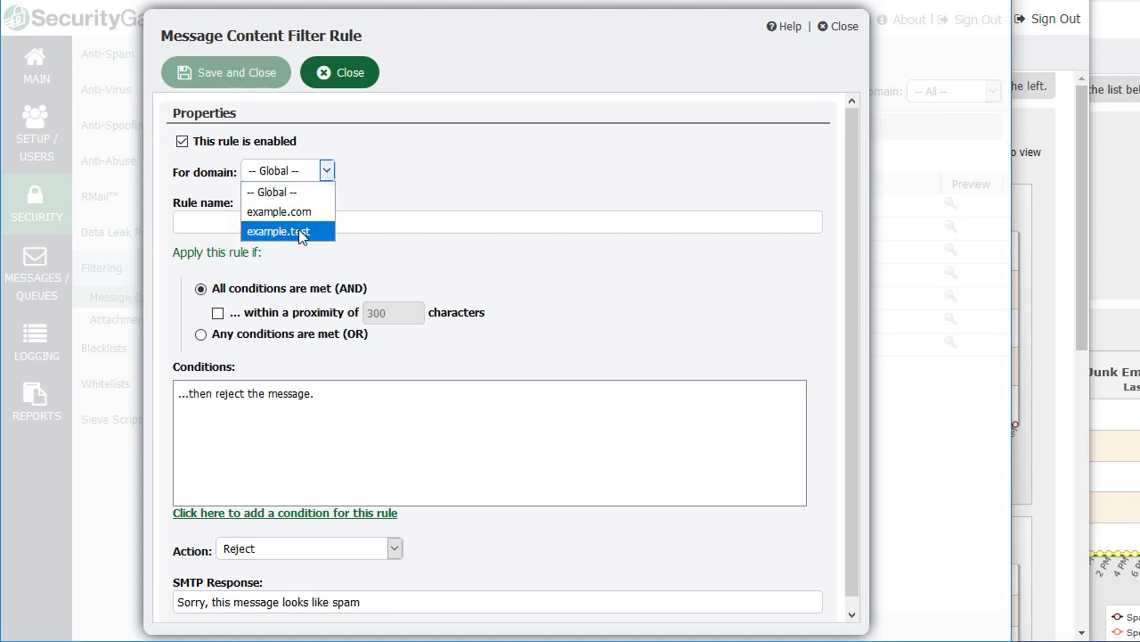
left_click(460, 216)
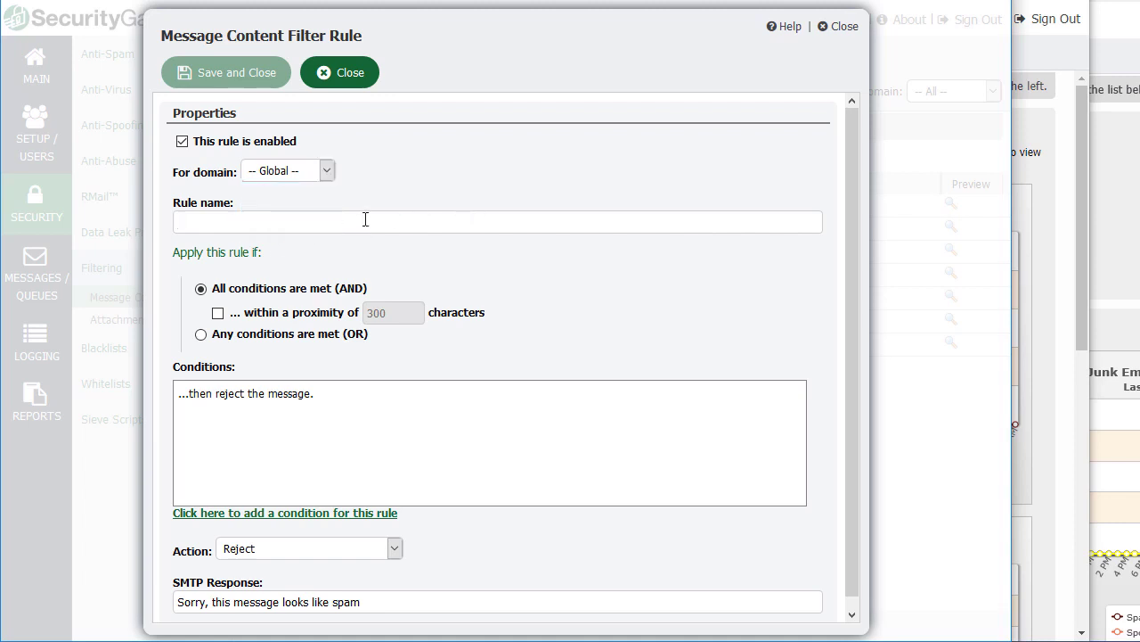
type("Test")
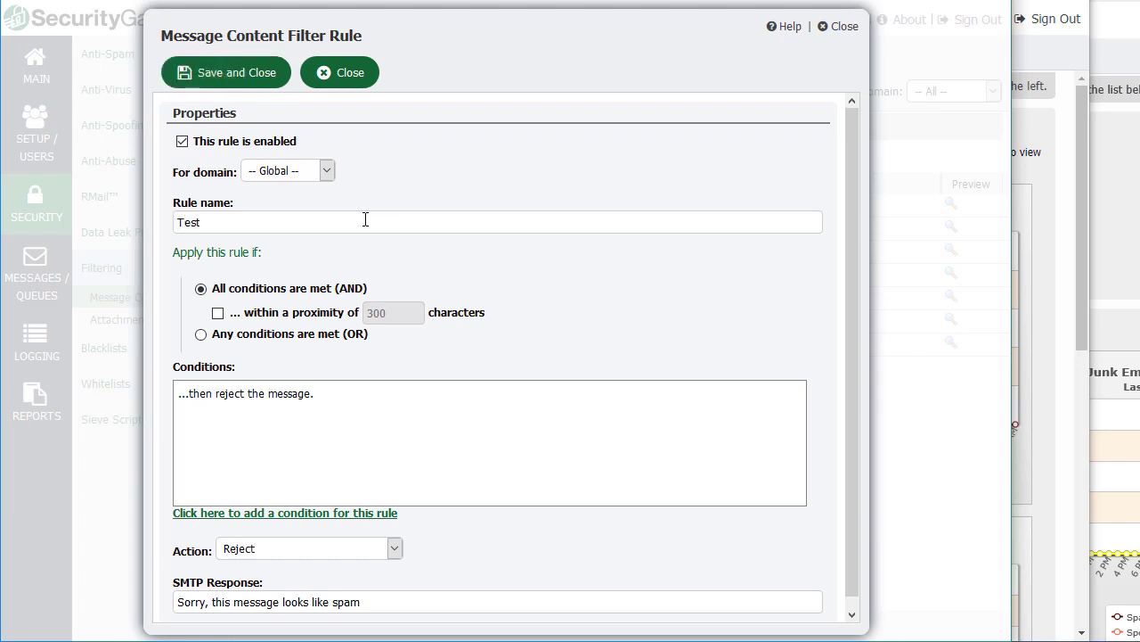
Add a condition to the Test rule matching messages whose BODY contains the string "test"
left_click(306, 517)
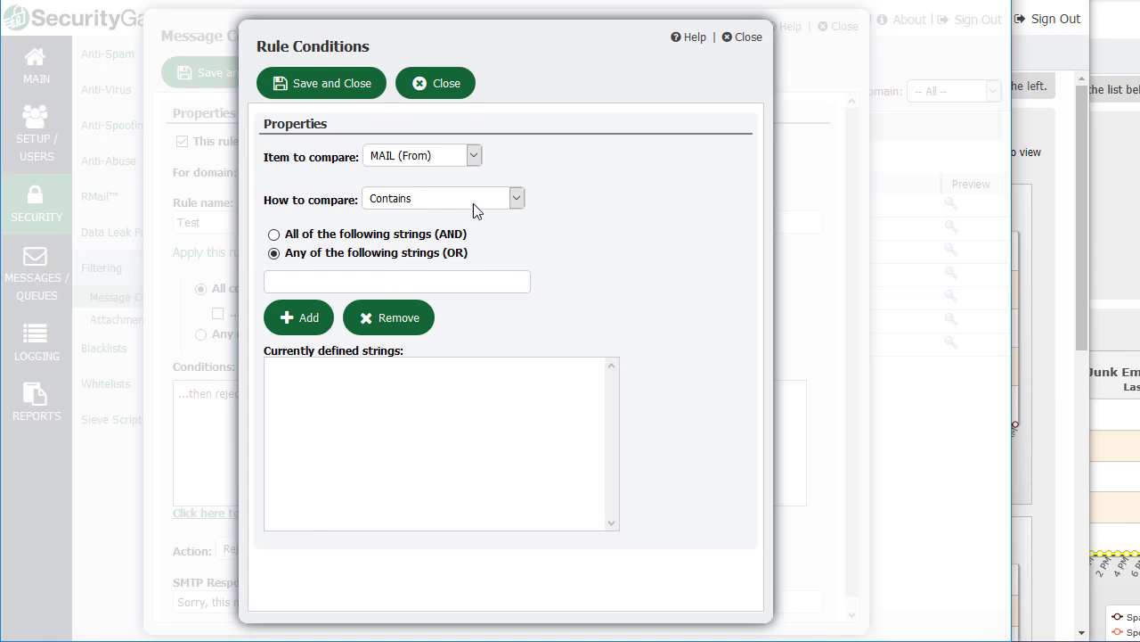
left_click(474, 156)
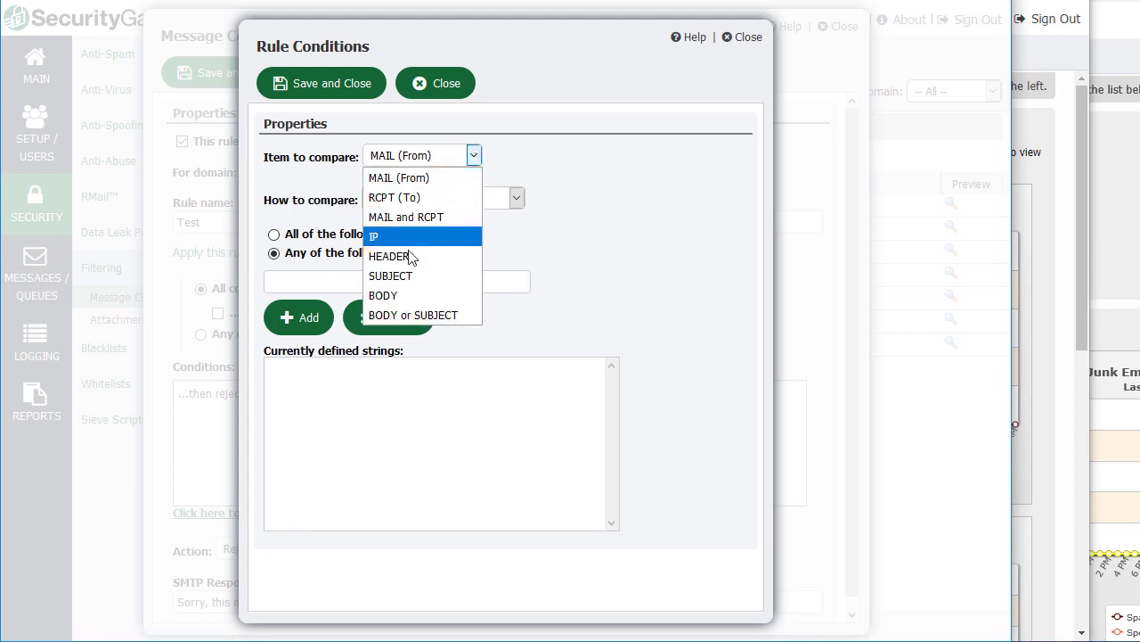
left_click(411, 295)
left_click(515, 199)
left_click(515, 202)
left_click(337, 309)
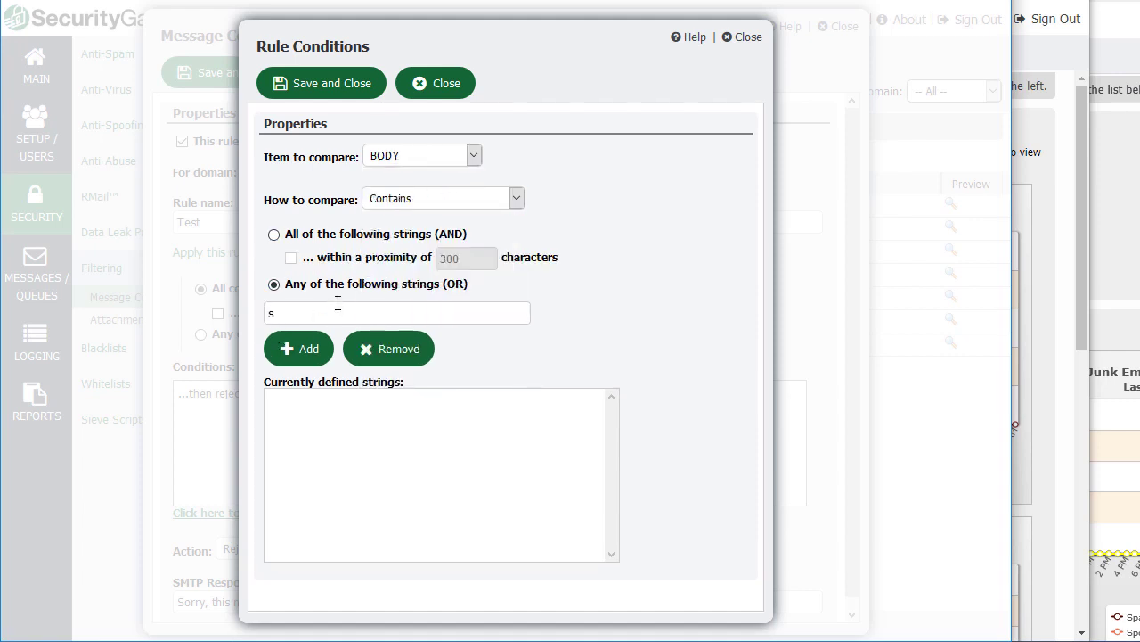
type("test")
left_click(294, 356)
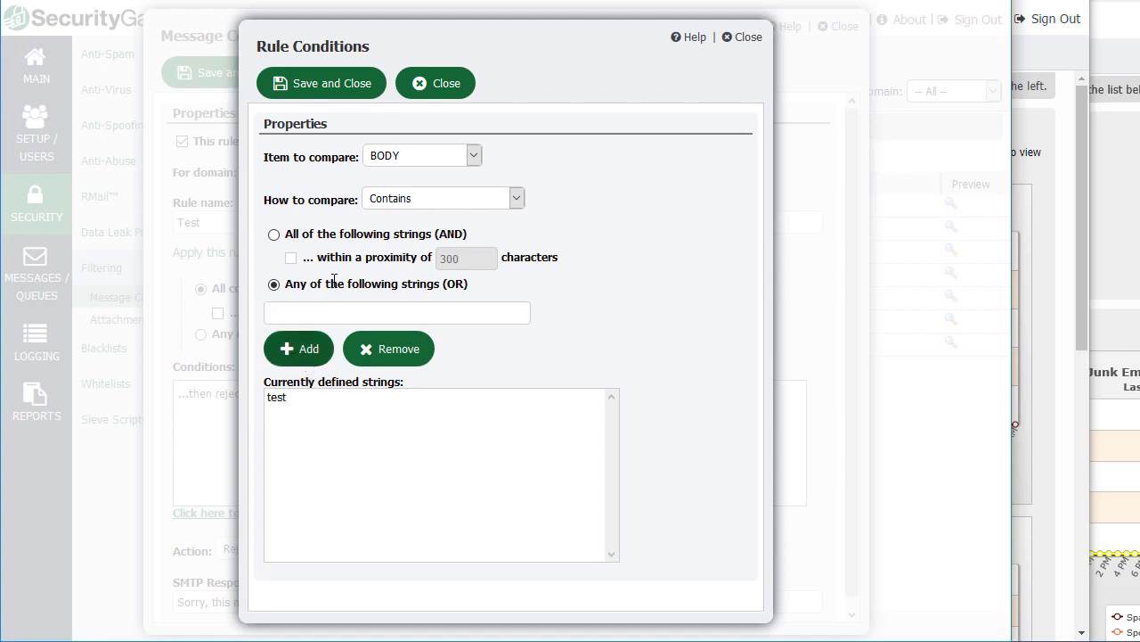
left_click(330, 84)
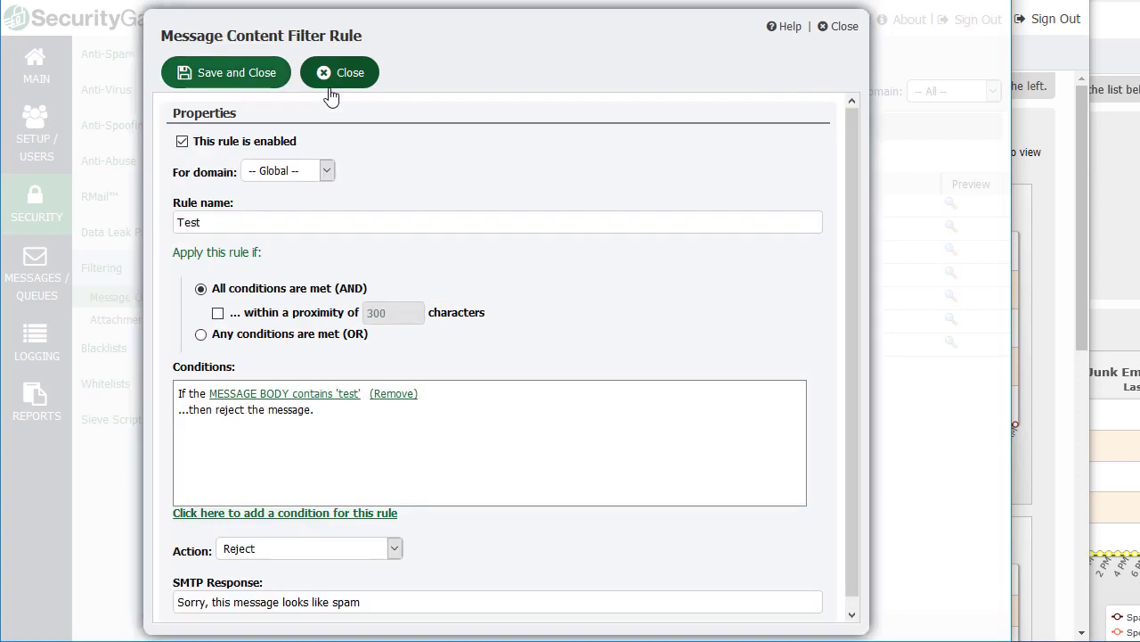
Try Send as Registered Email (RMail) as the Test rule's action and discard the rule
scroll(357, 517, "down", 1)
left_click(394, 538)
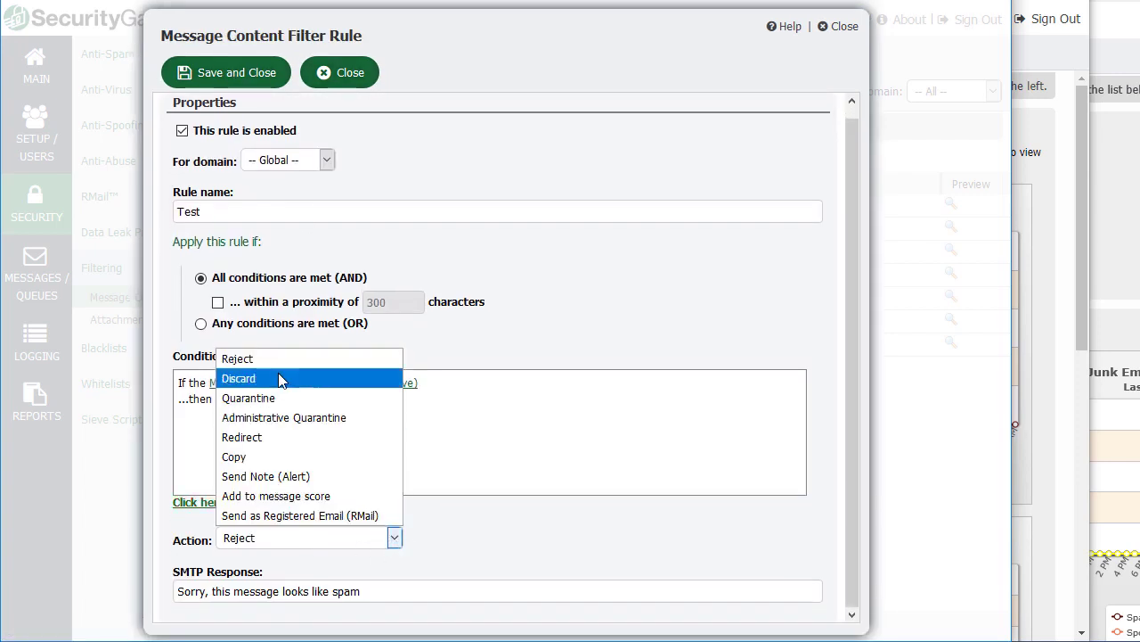
left_click(297, 516)
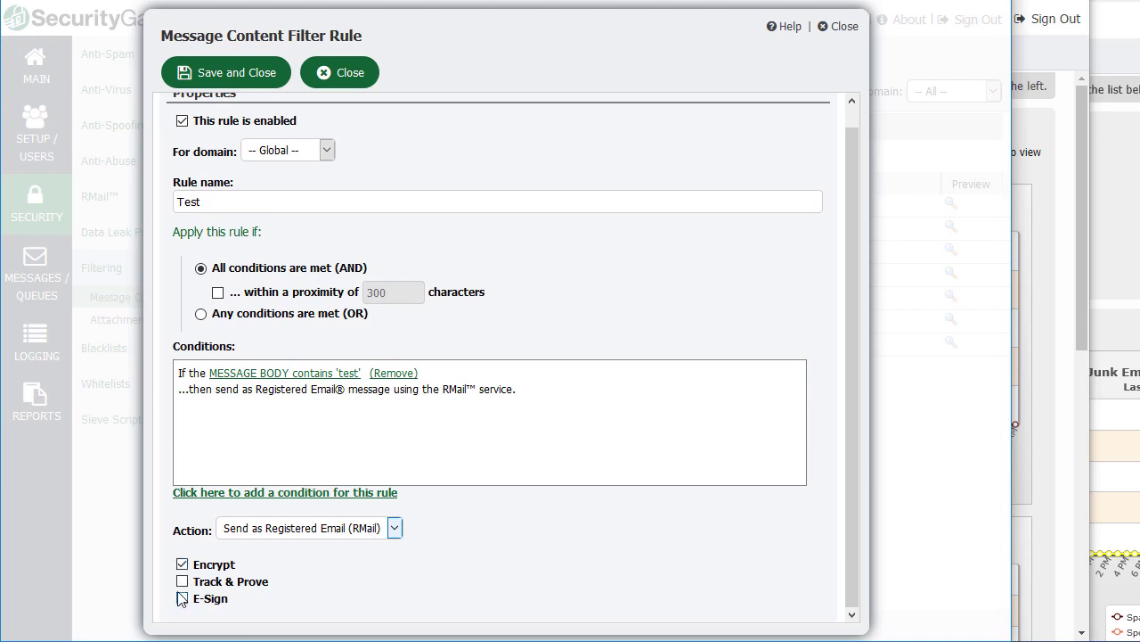
left_click(349, 80)
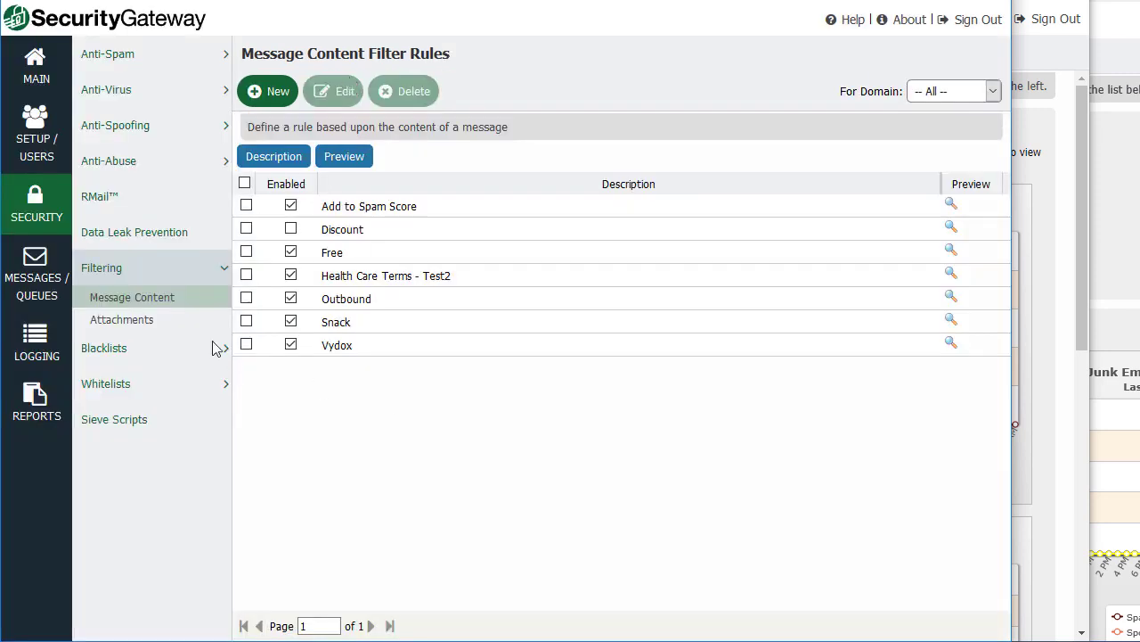
Open the attachment filtering settings and add the suggested image file types to the attachments to block
left_click(140, 325)
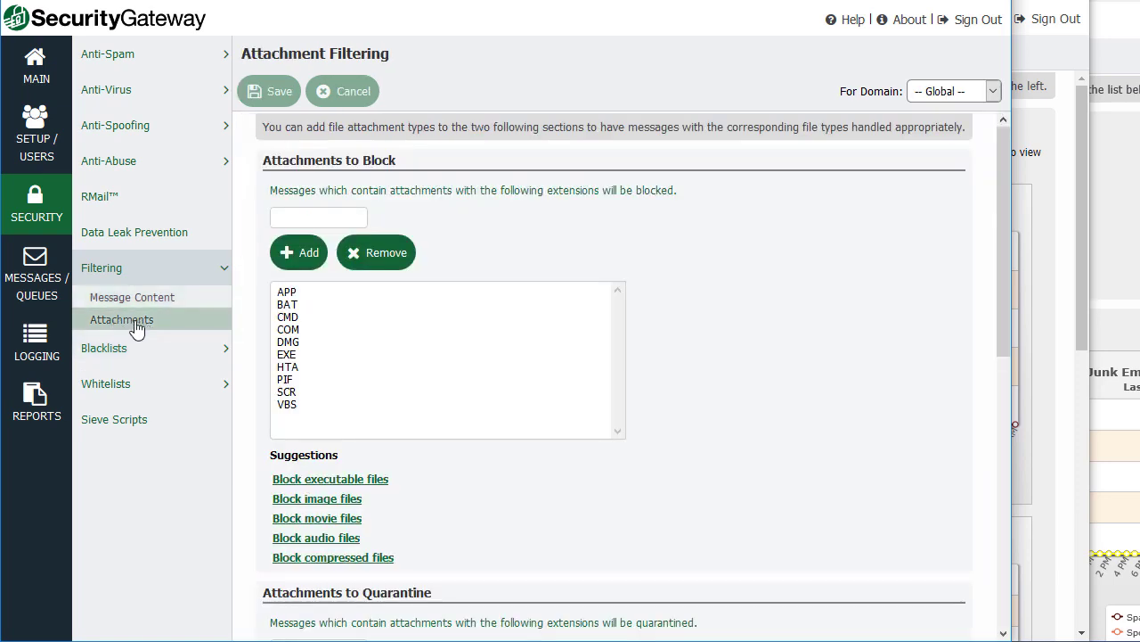
left_click(309, 224)
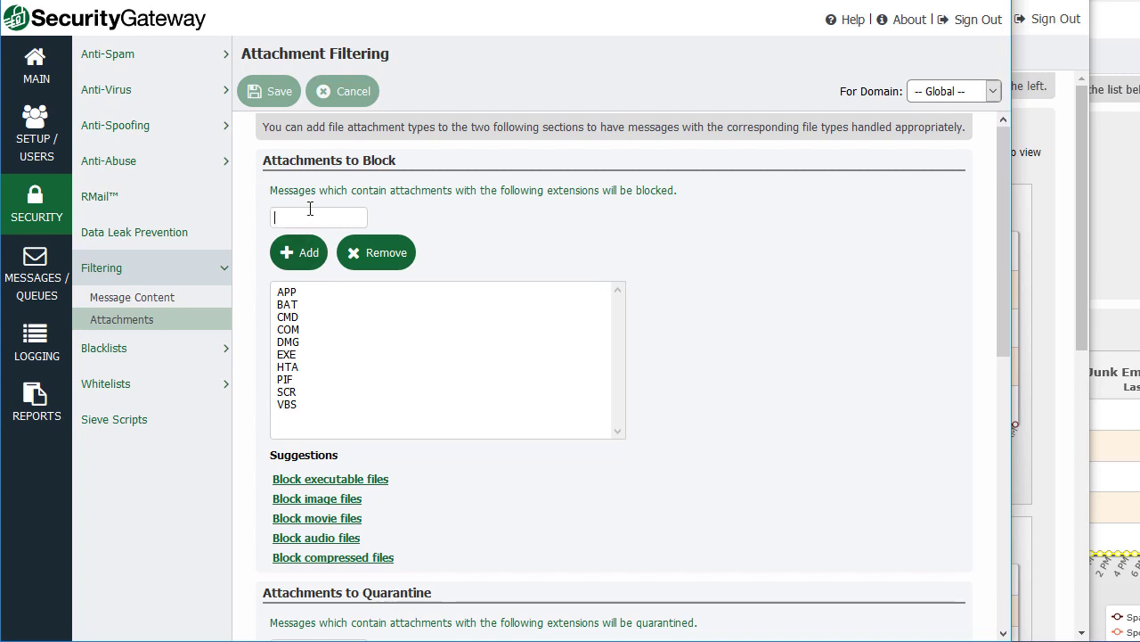
type("3ex")
left_click(324, 502)
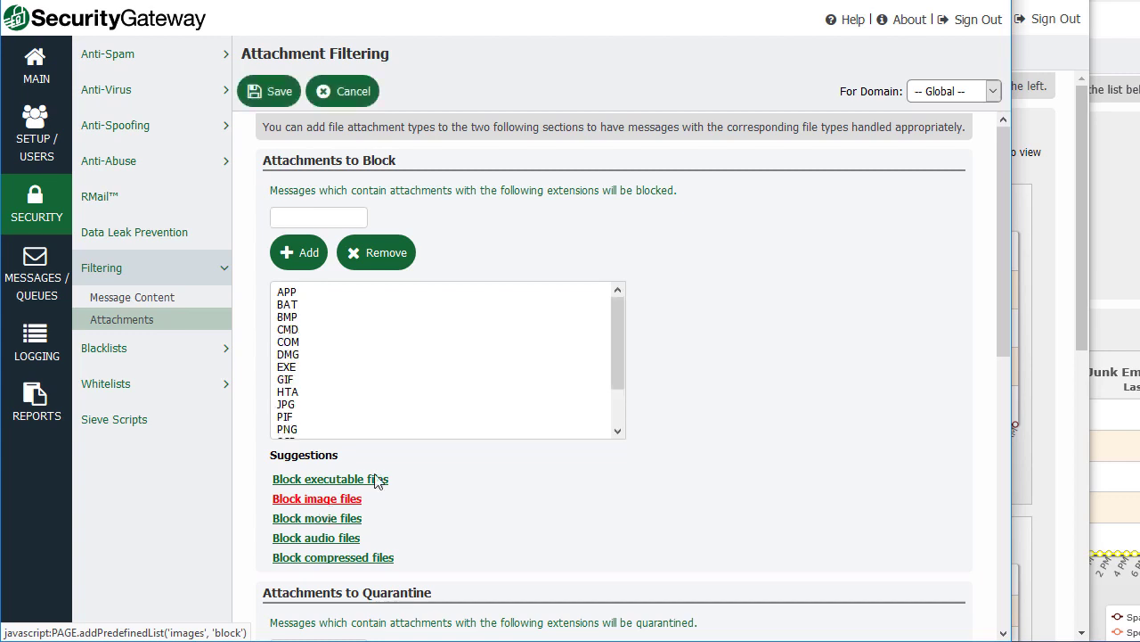
left_click(615, 370)
left_click_drag(612, 373, 613, 412)
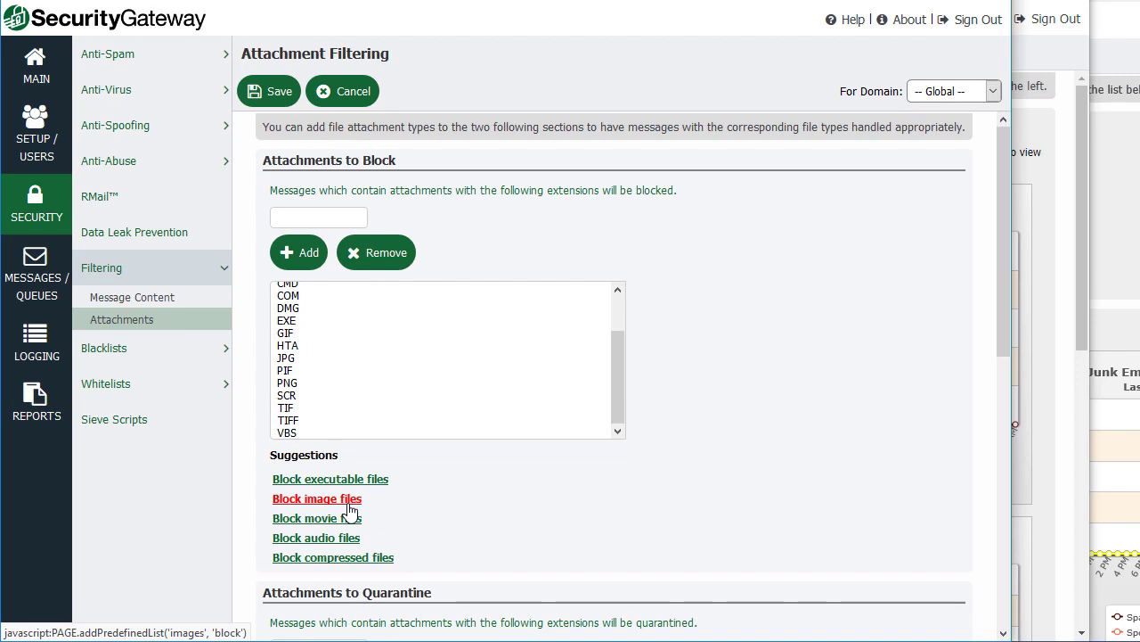
Examine the attachment types to quarantine, their suggestions and the exclusion options in attachment filtering
scroll(350, 511, "down", 1)
scroll(369, 313, "up", 1)
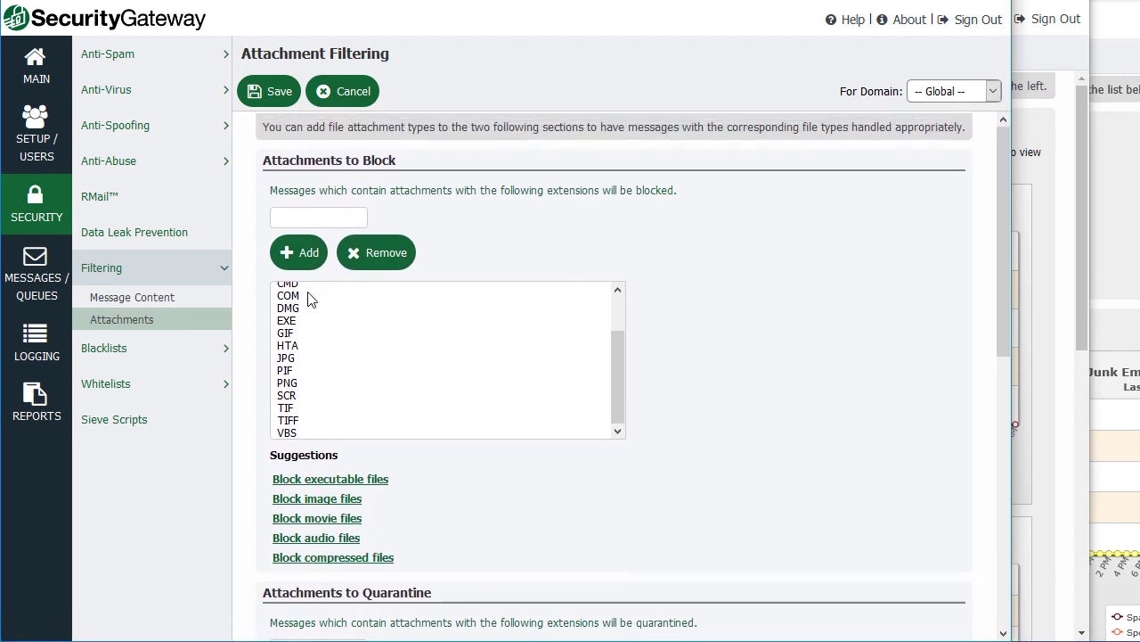
scroll(313, 321, "down", 3)
scroll(314, 321, "down", 2)
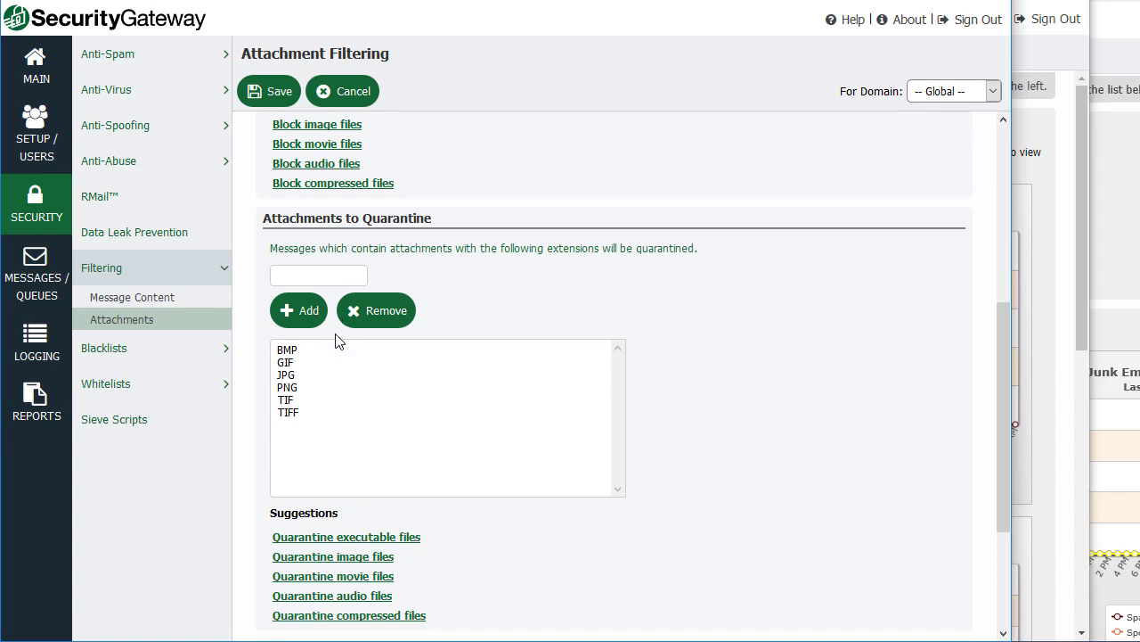
scroll(318, 443, "down", 1)
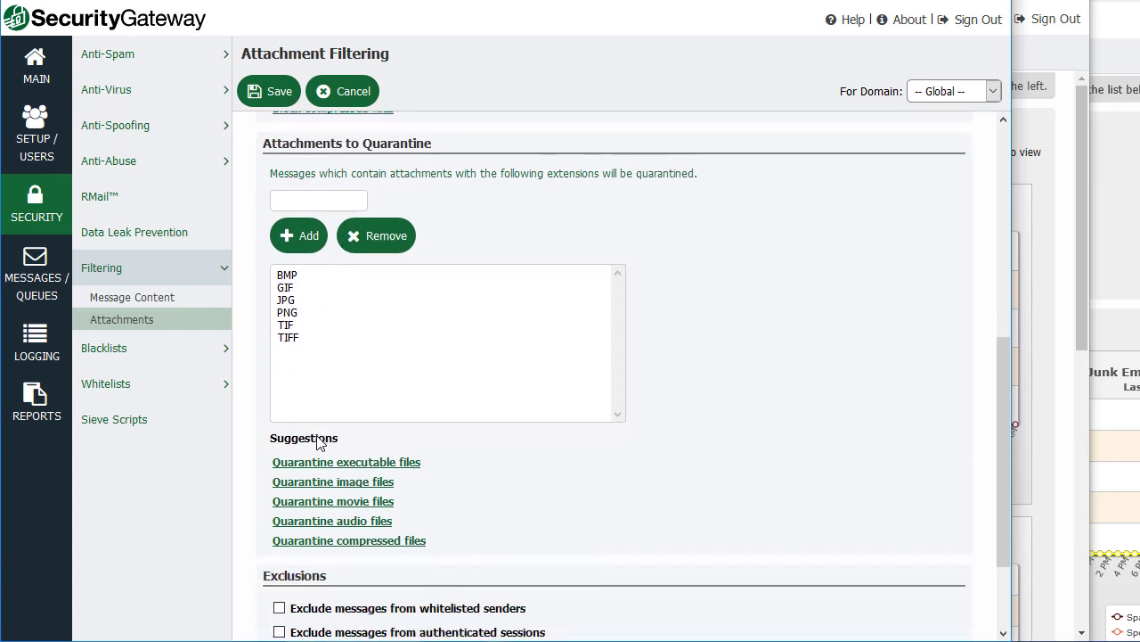
scroll(326, 330, "down", 2)
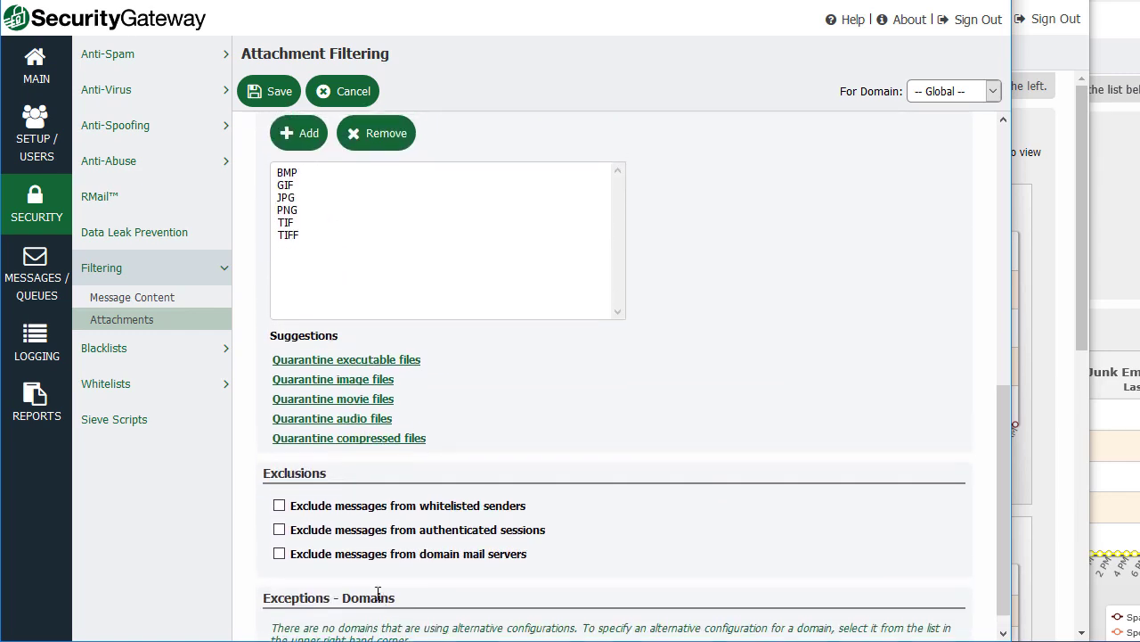
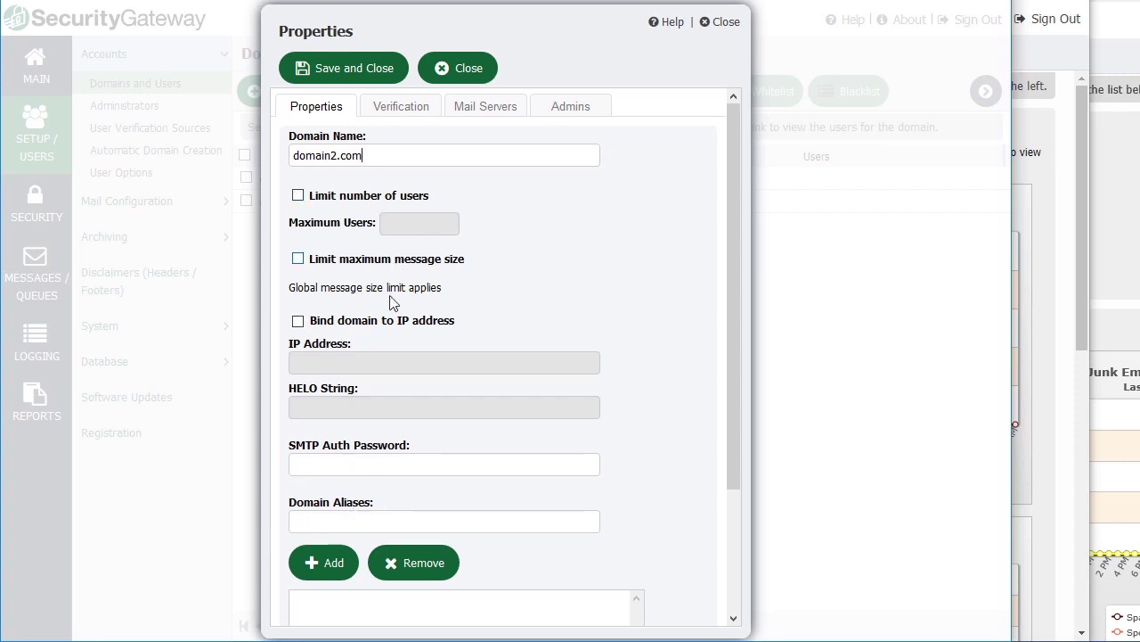
Review the verification, mail server and administrator options of the new domain domain2.com and save the domain
scroll(375, 401, "down", 2)
scroll(344, 294, "up", 2)
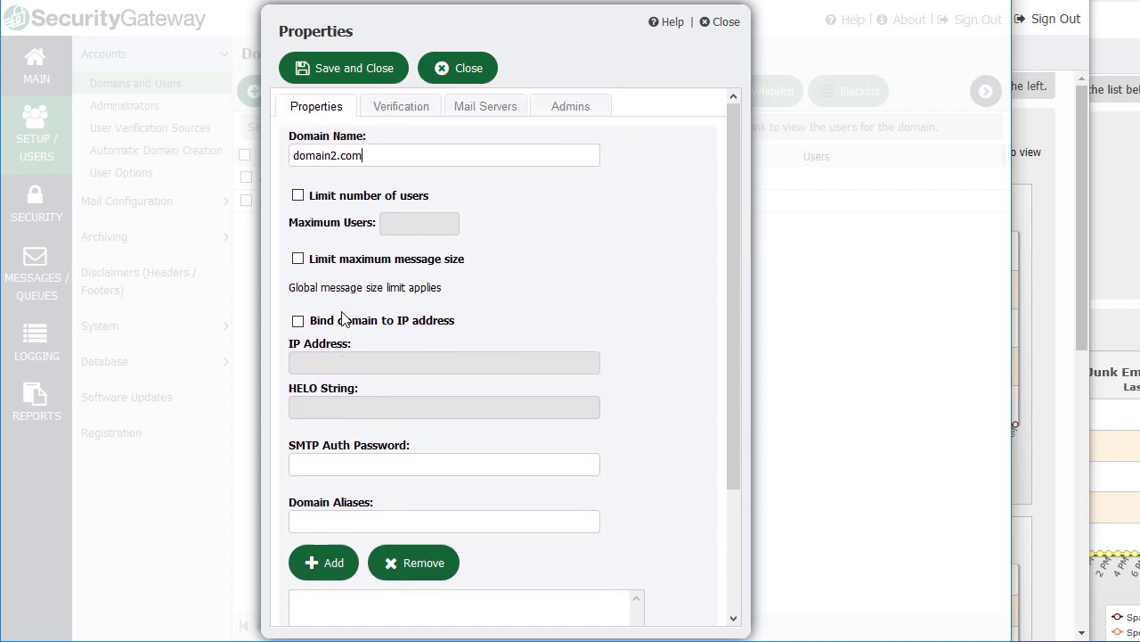
left_click(412, 108)
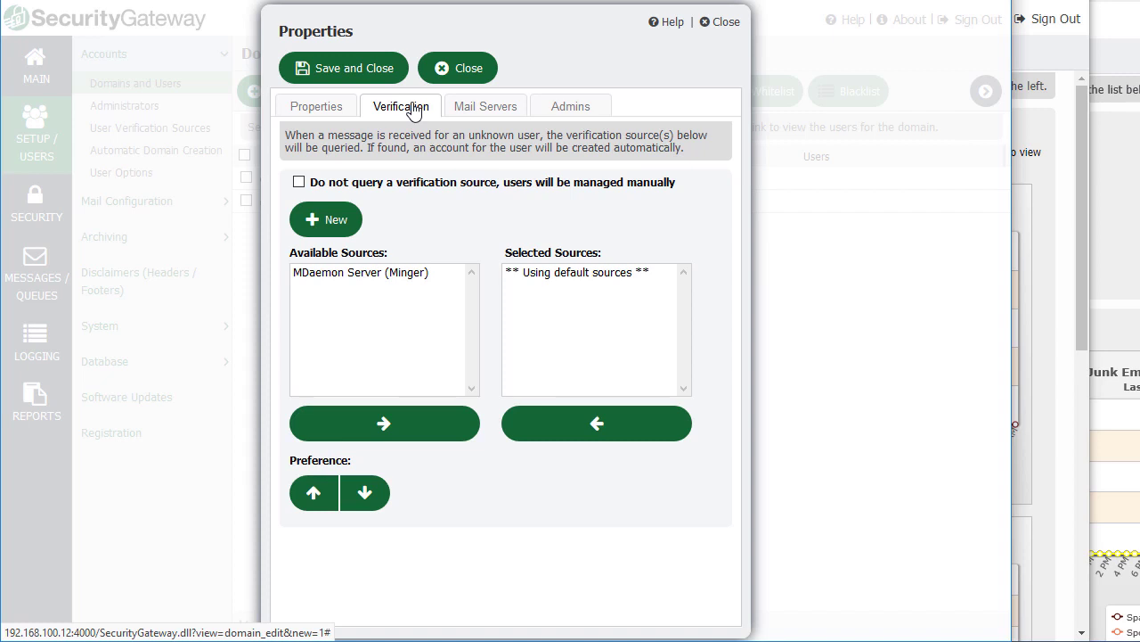
left_click(486, 110)
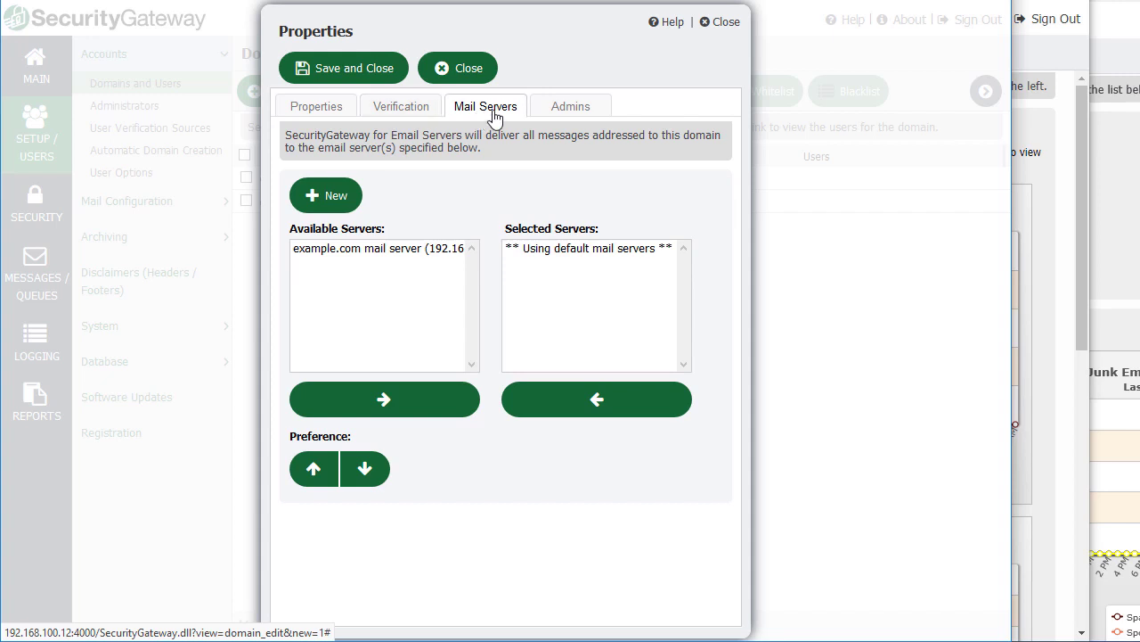
left_click(573, 114)
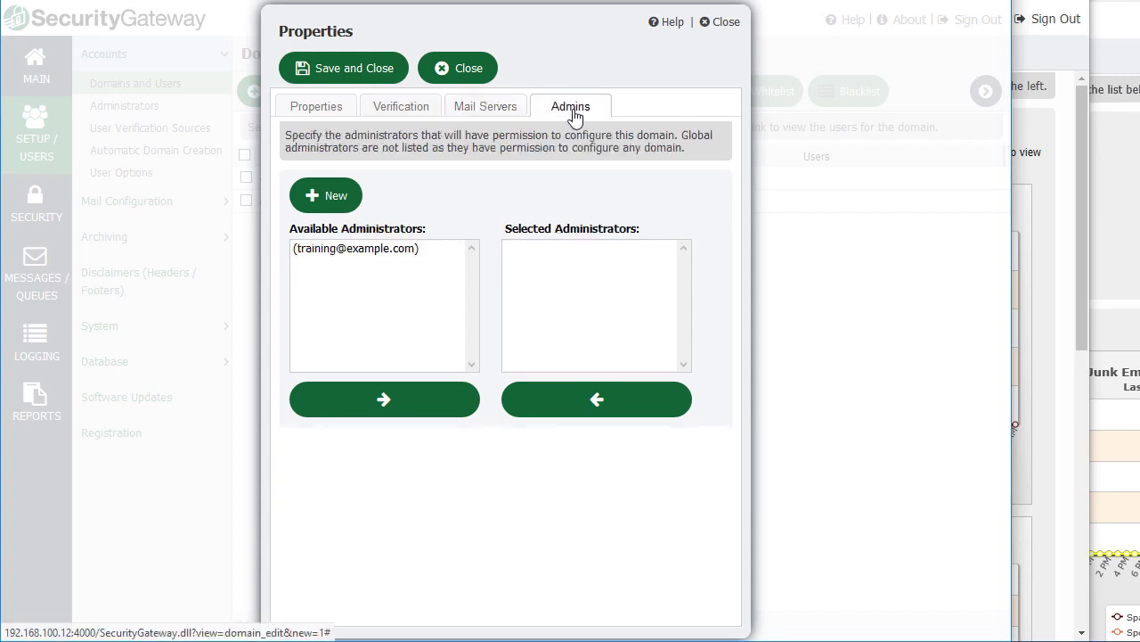
left_click(331, 112)
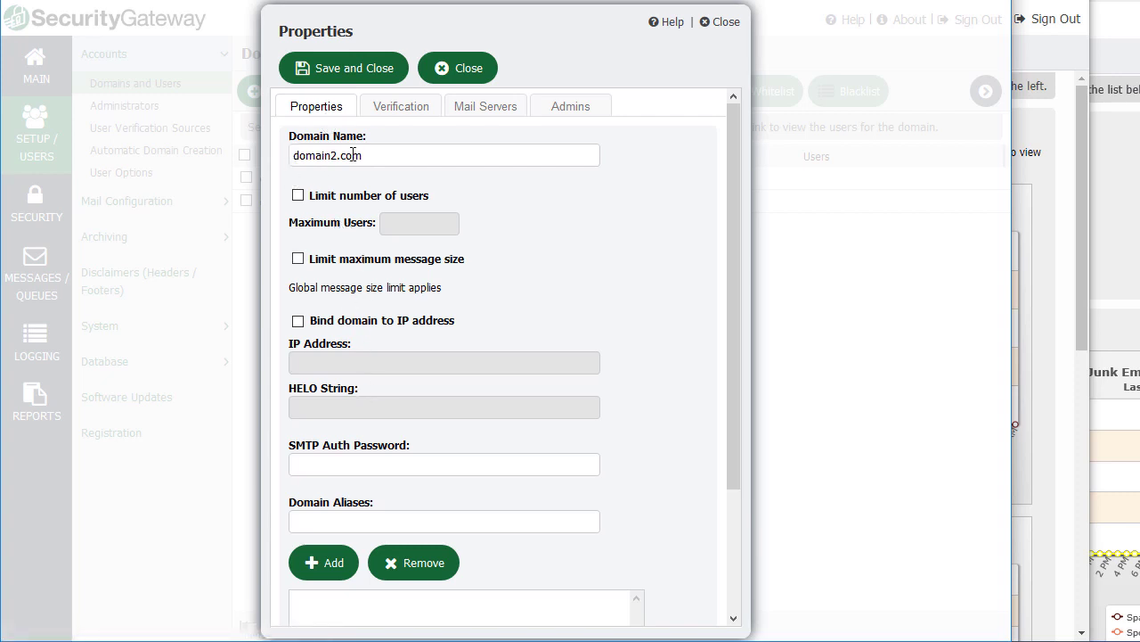
left_click(354, 71)
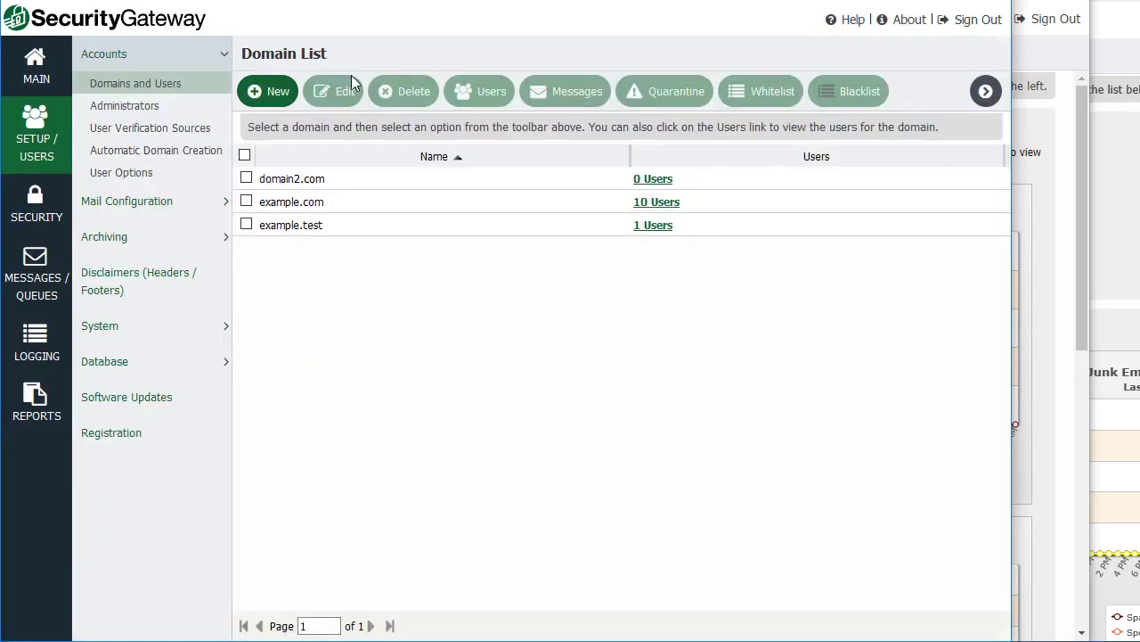
Start a new user in domain2.com with the mailbox name user.two and enter and confirm the account password
left_click(523, 185)
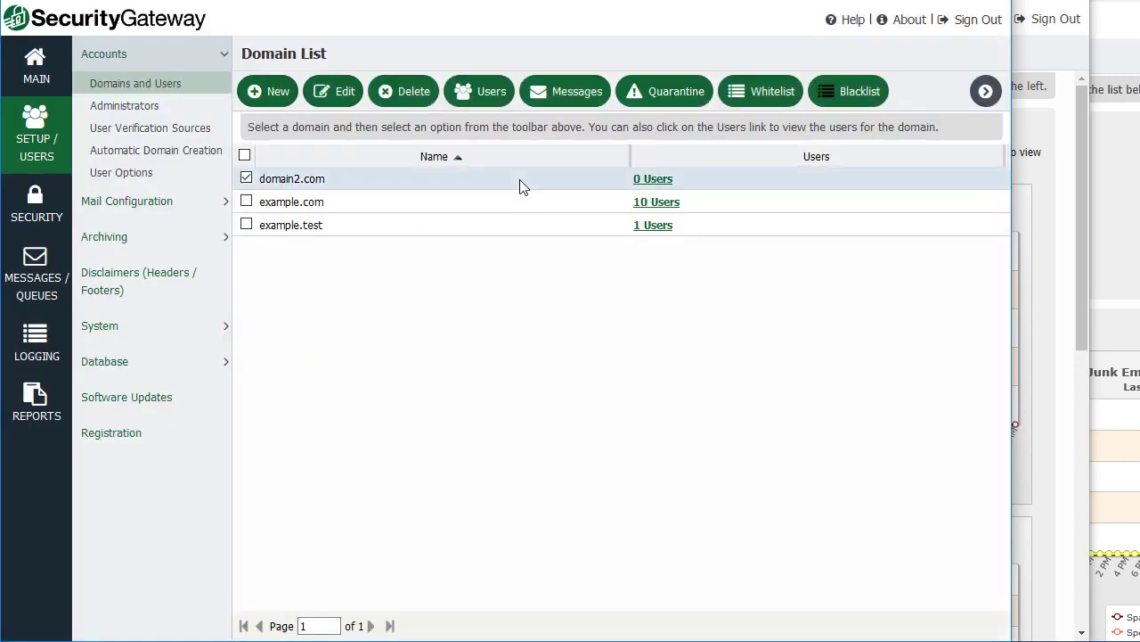
left_click(659, 181)
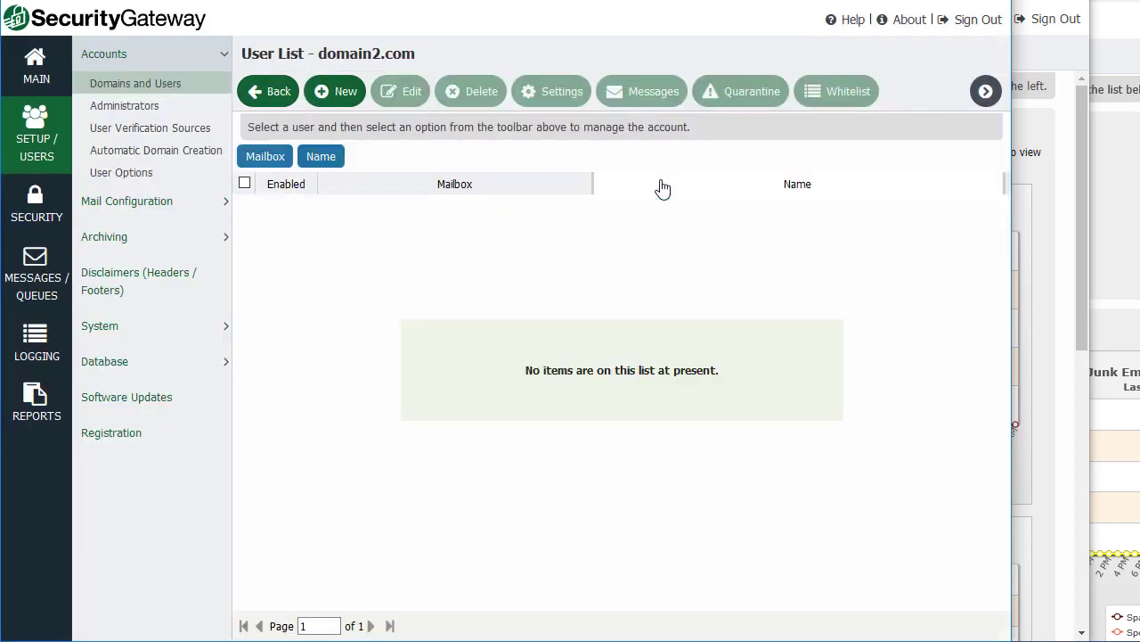
left_click(341, 95)
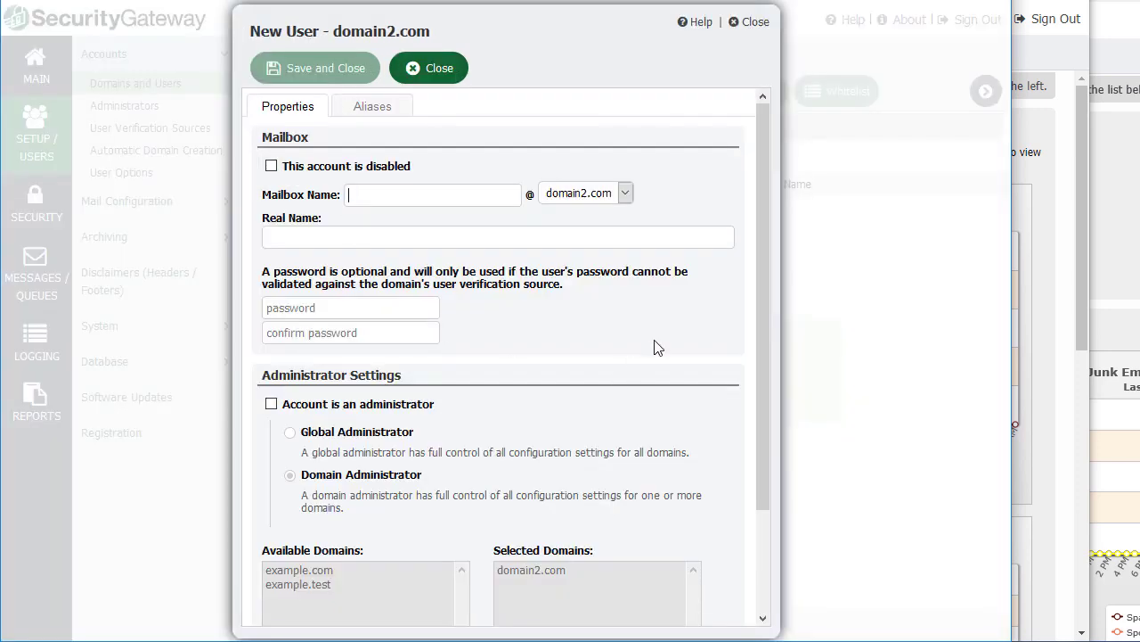
type("user.two")
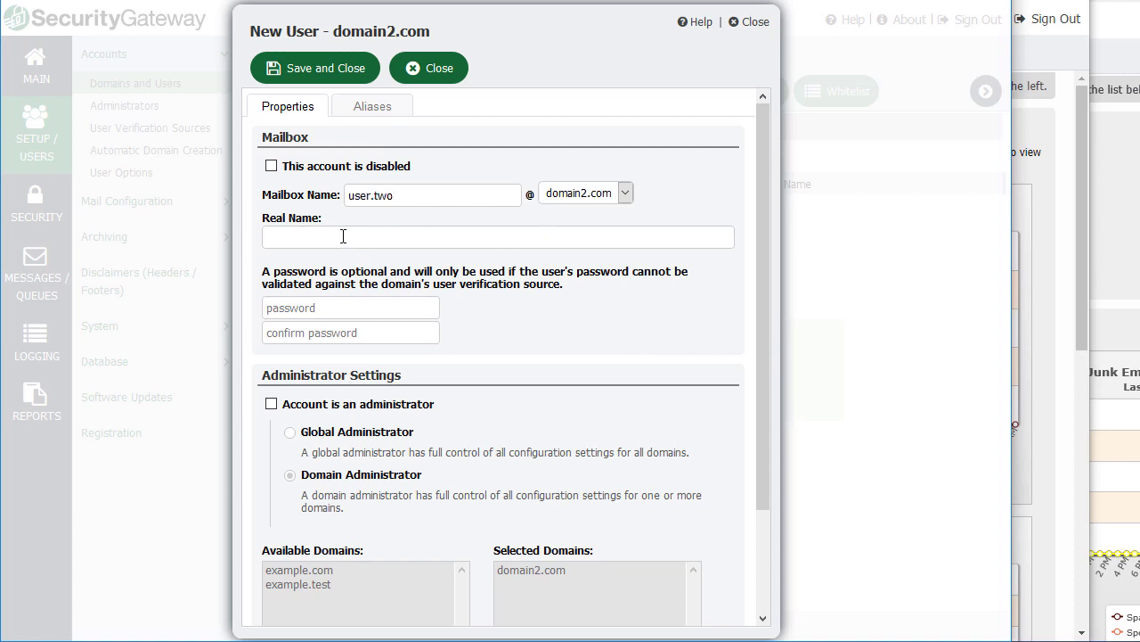
left_click(296, 233)
left_click(376, 308)
type("***************")
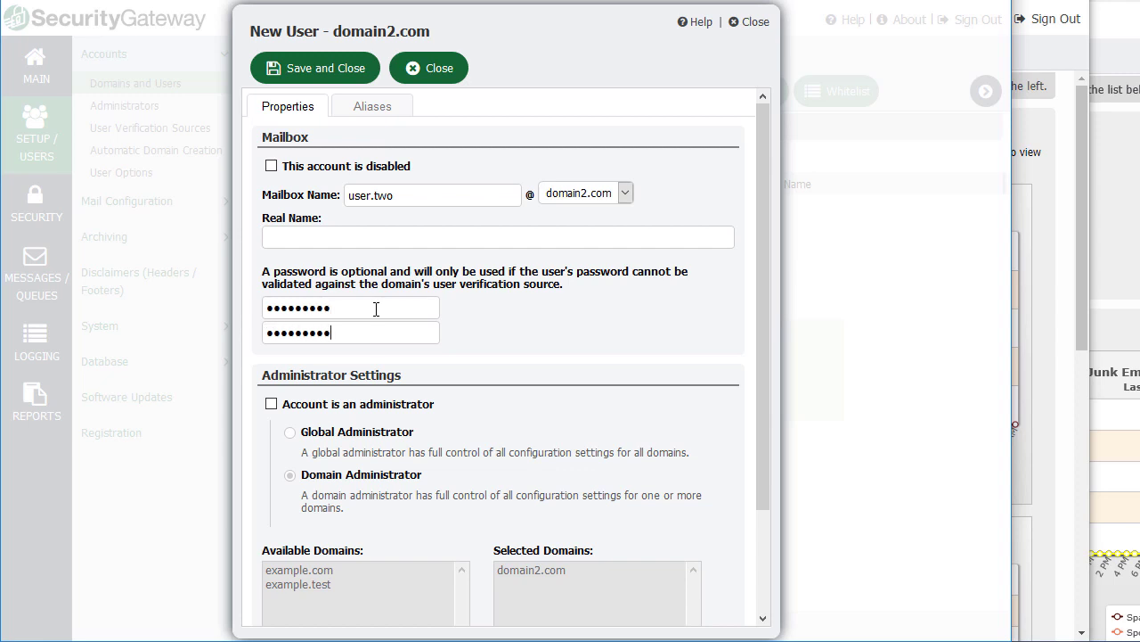
Make the new user a domain administrator, add example.test to the managed domains and save the account
scroll(378, 308, "down", 3)
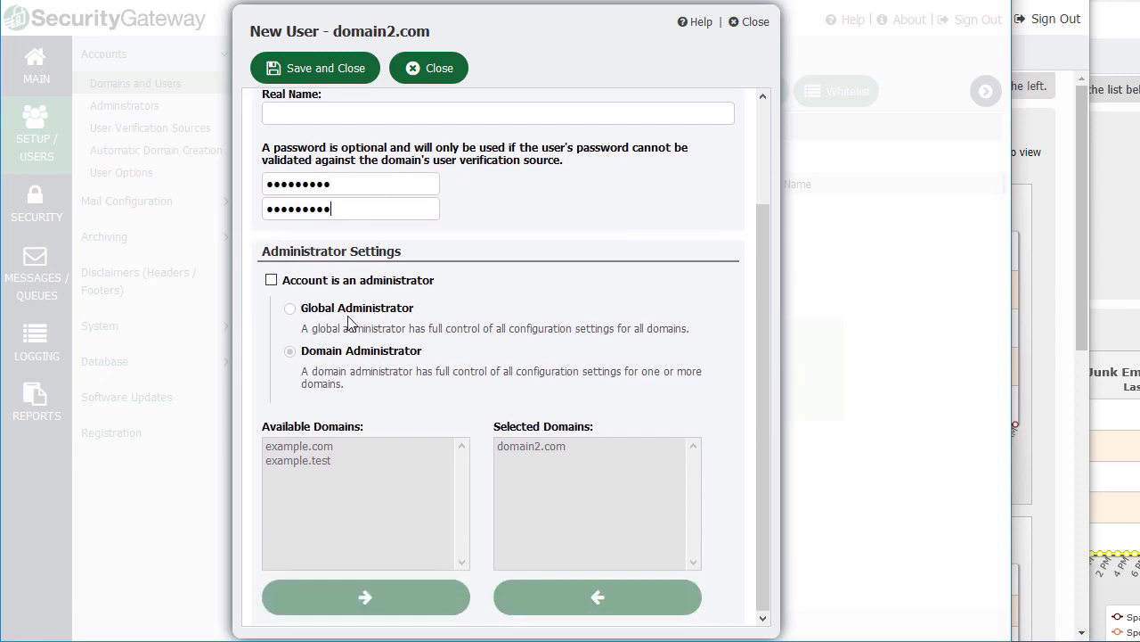
left_click(271, 281)
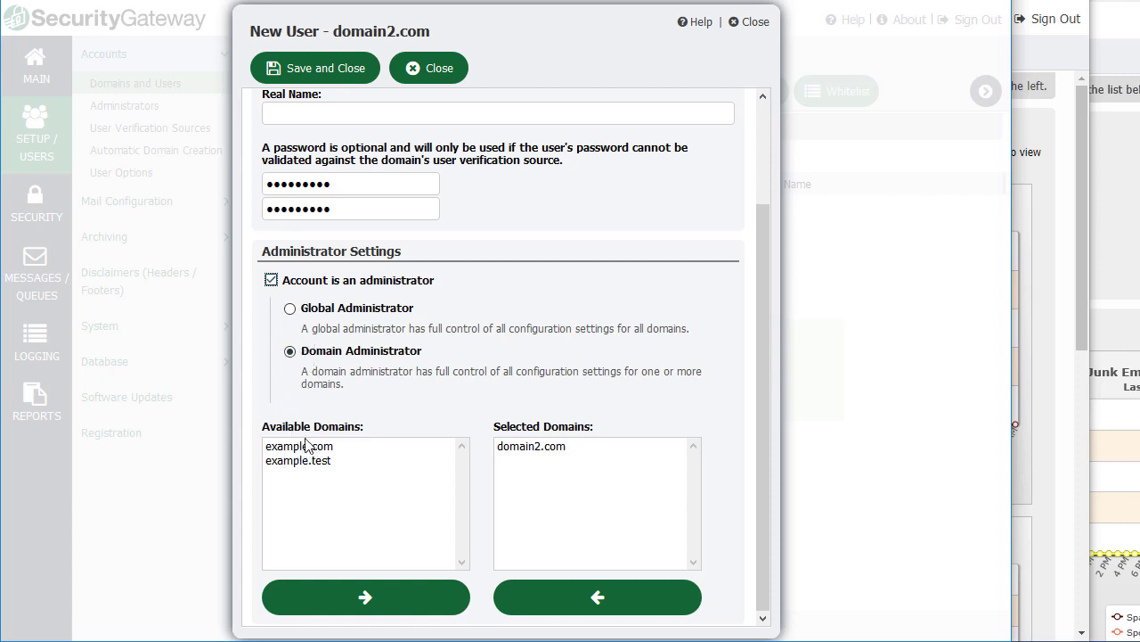
left_click(302, 467)
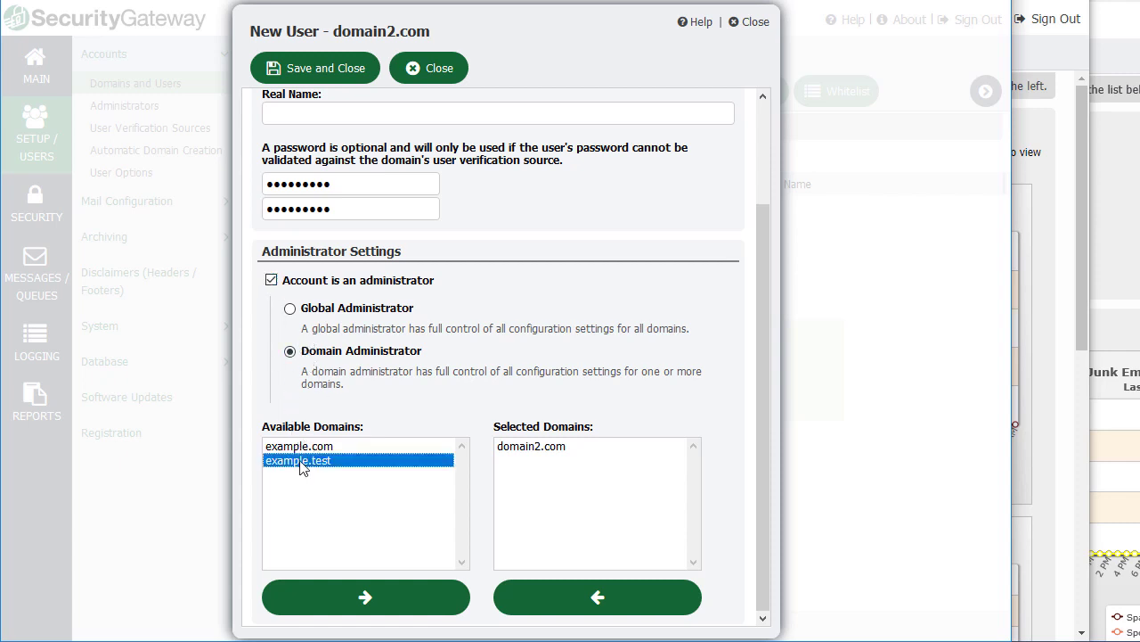
left_click(382, 604)
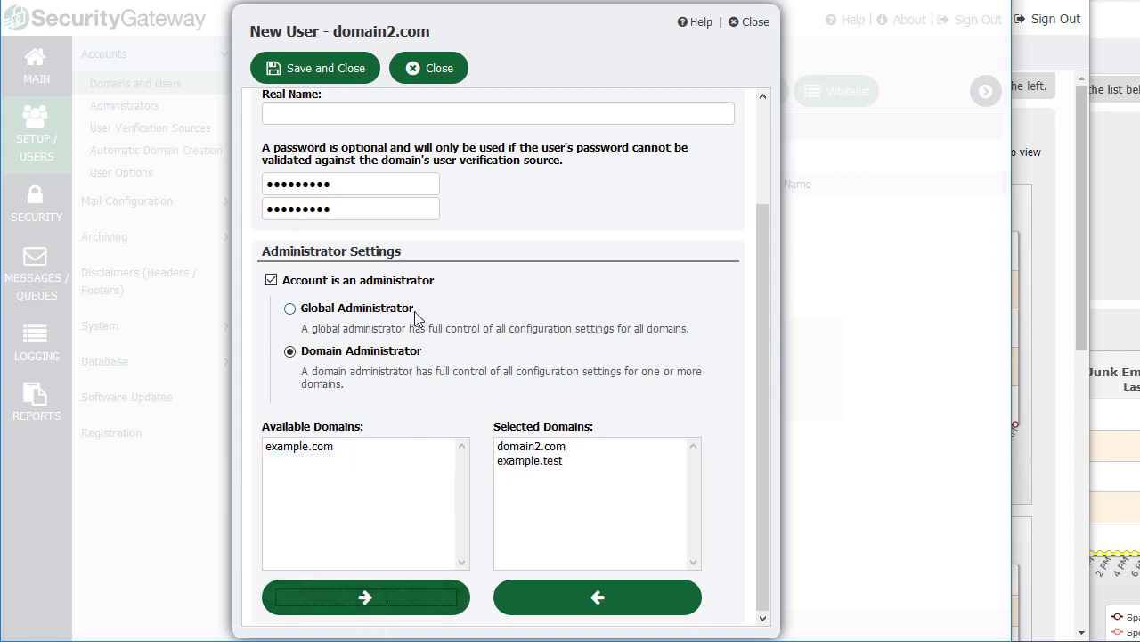
left_click(324, 84)
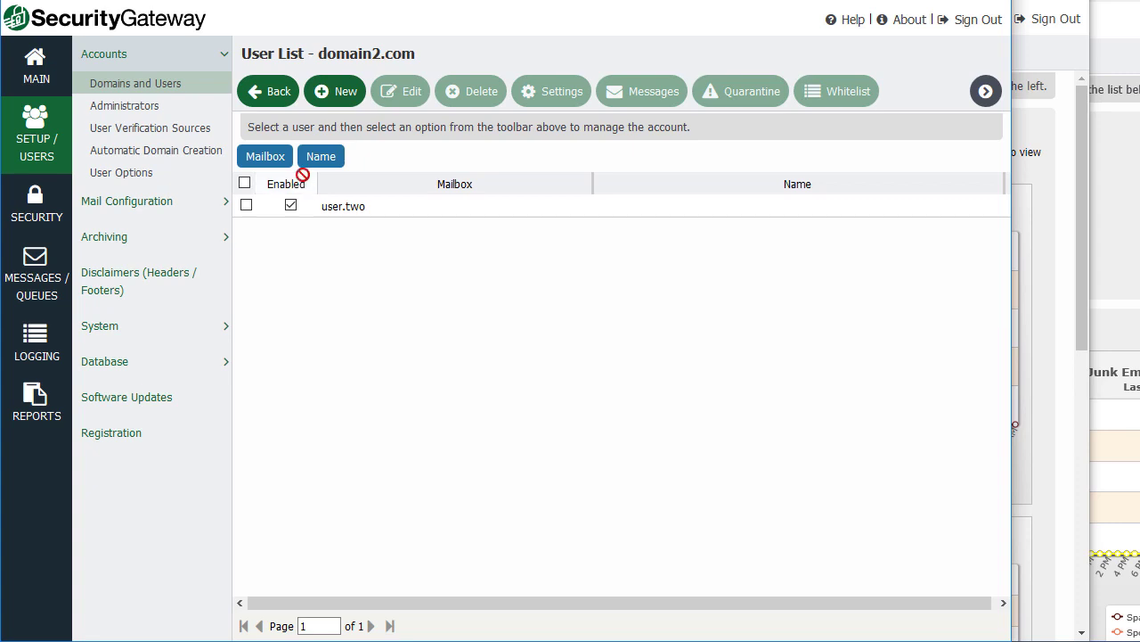
Switch to the domain administrator's session and examine the available setup and security options and the domain list
left_click(1083, 262)
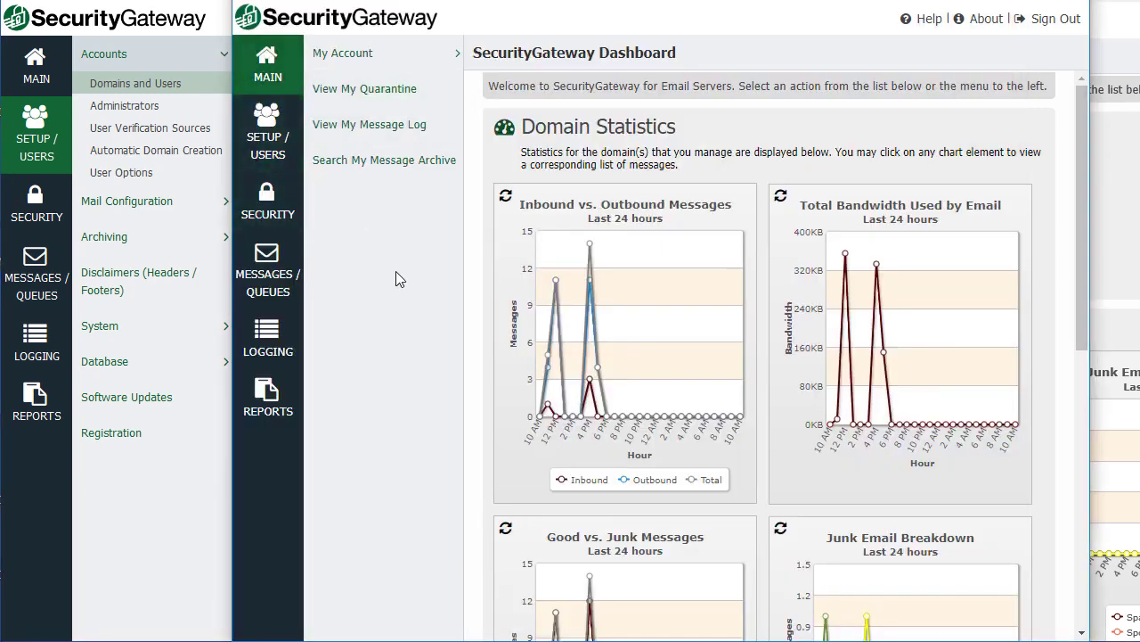
left_click(266, 147)
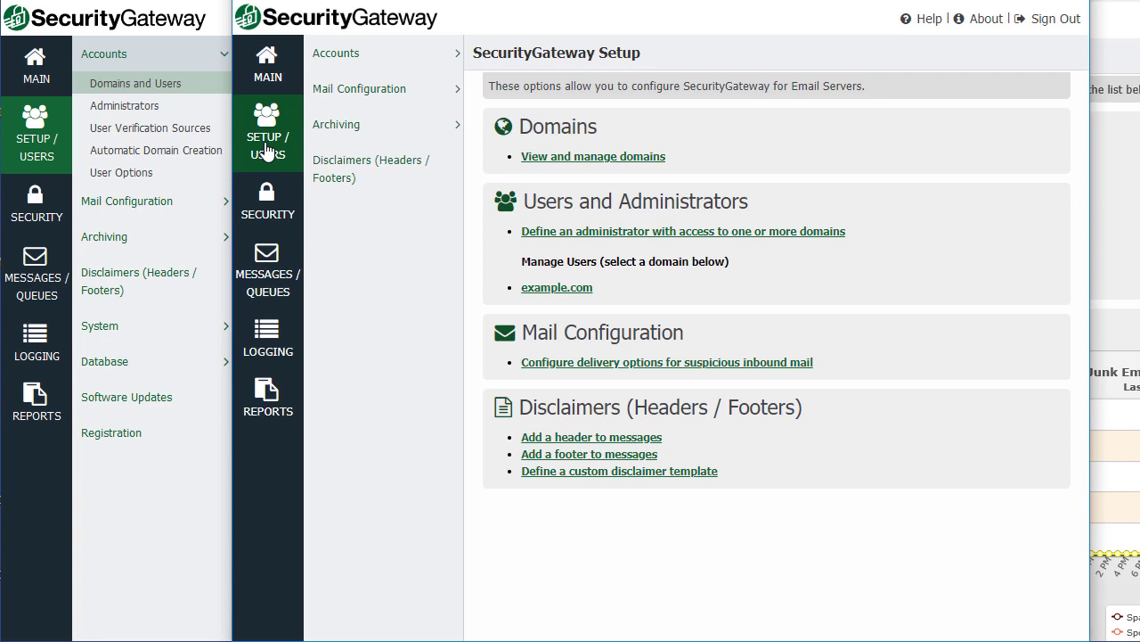
left_click(267, 210)
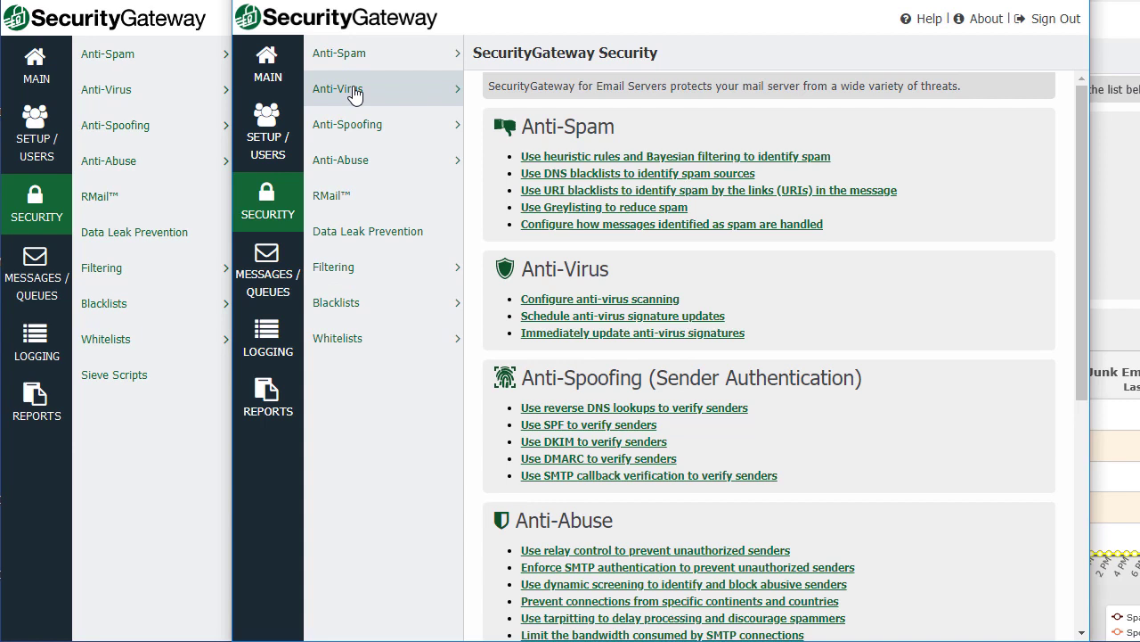
left_click(265, 140)
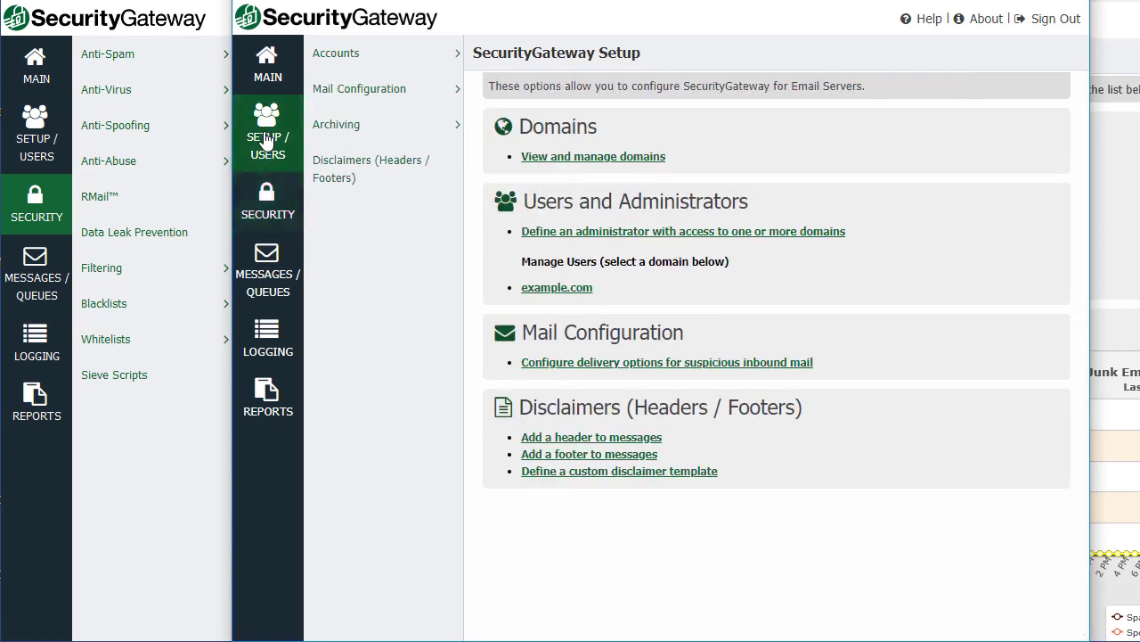
left_click(374, 62)
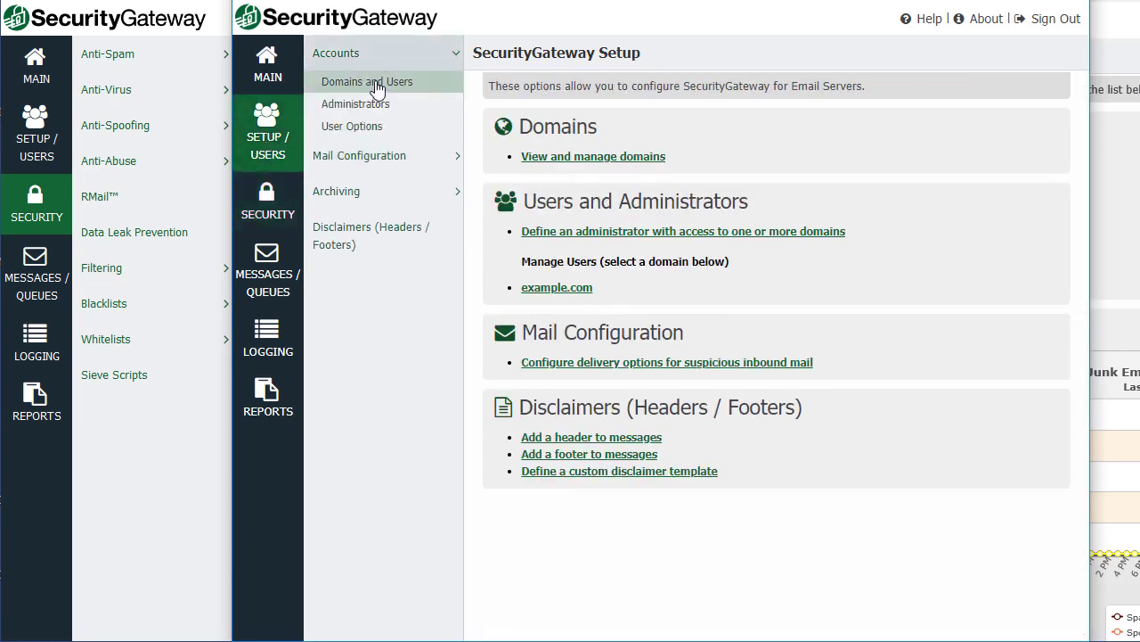
left_click(368, 89)
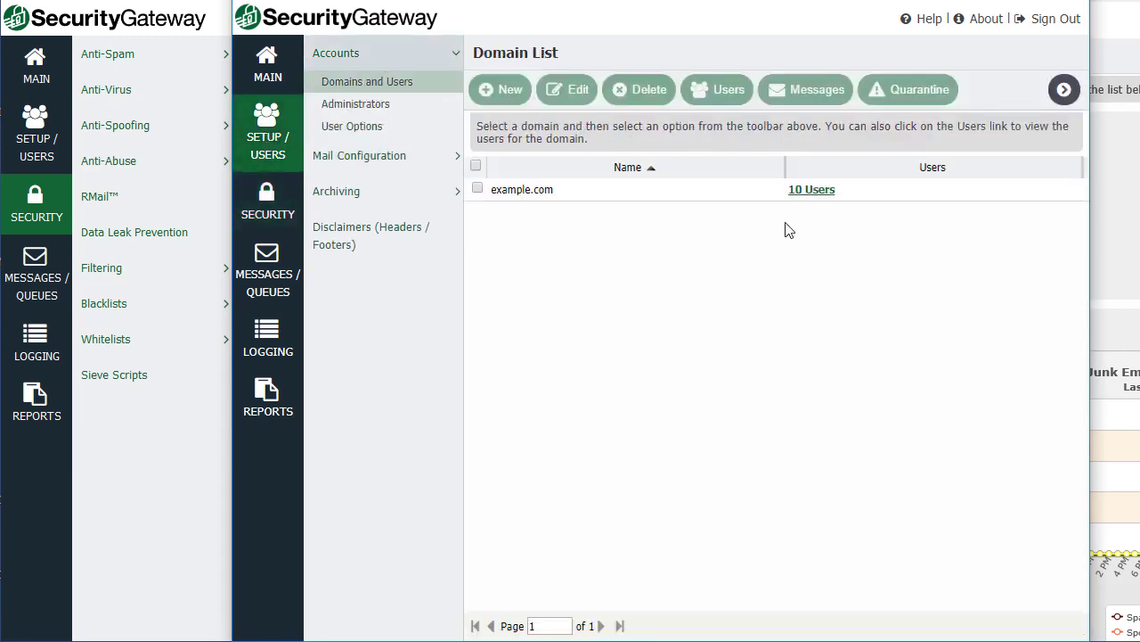
left_click(707, 191)
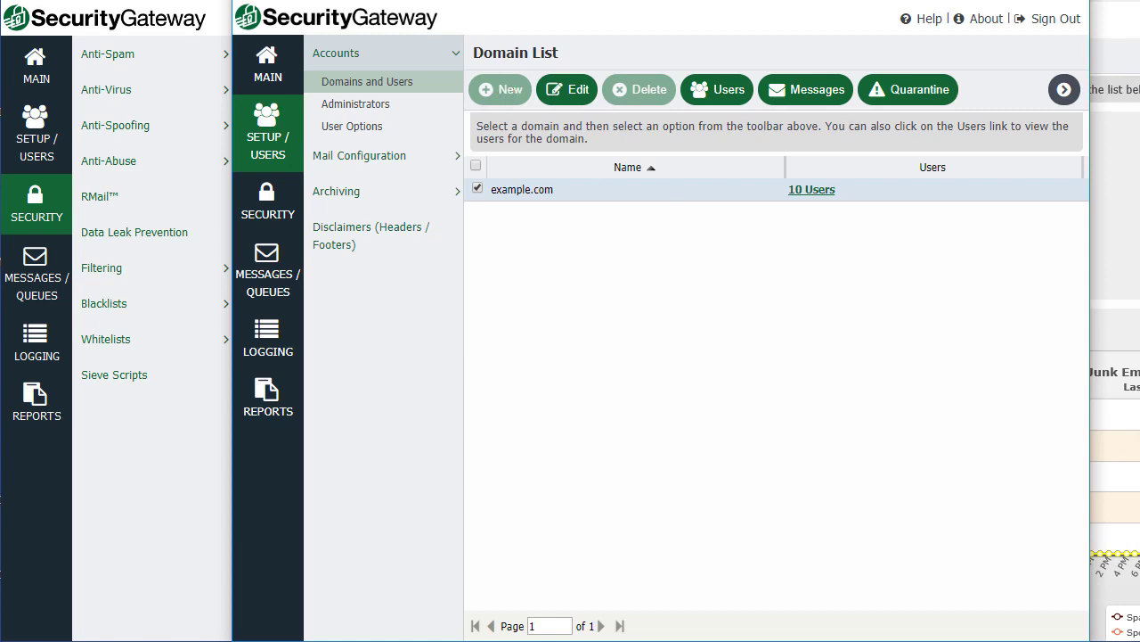
View the Inbound vs. Outbound summary report and check which domains its filter offers
left_click(269, 392)
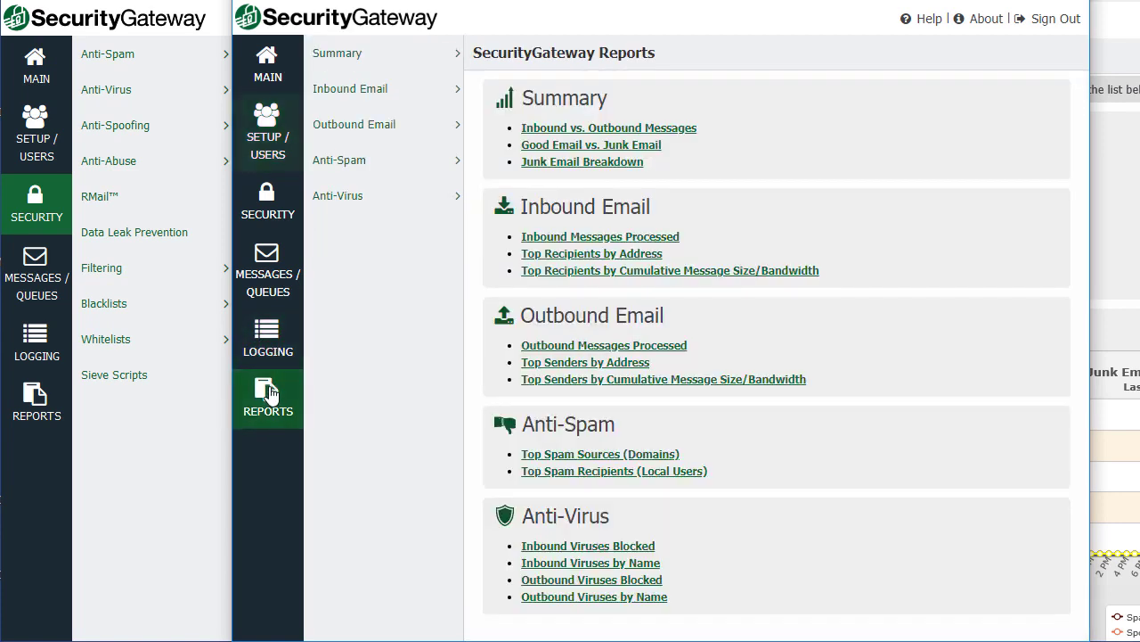
left_click(366, 56)
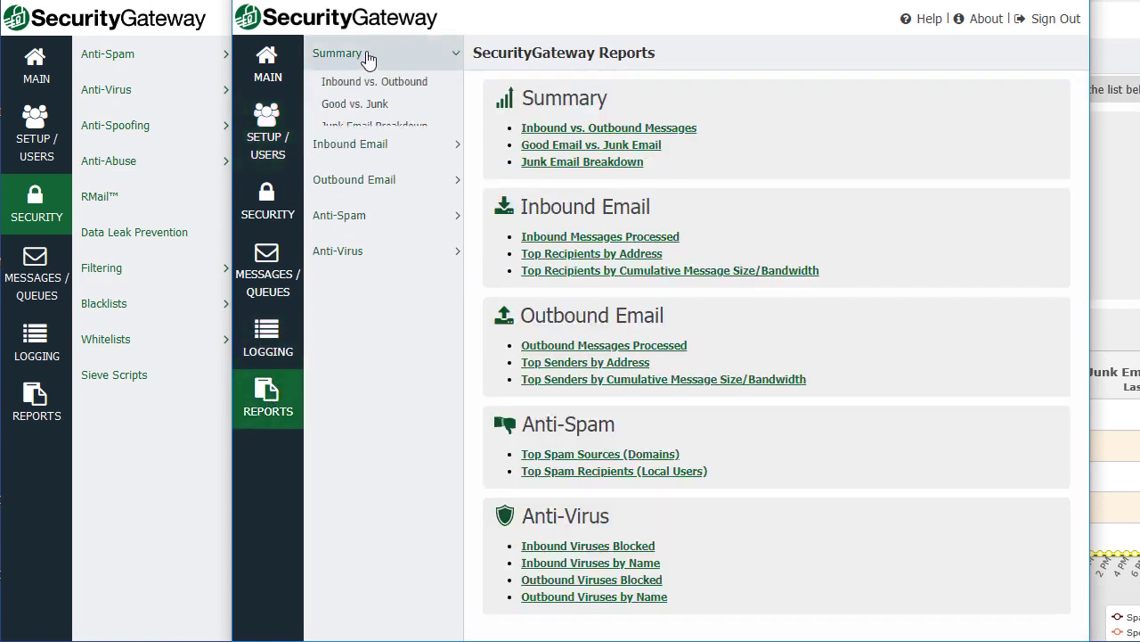
left_click(371, 84)
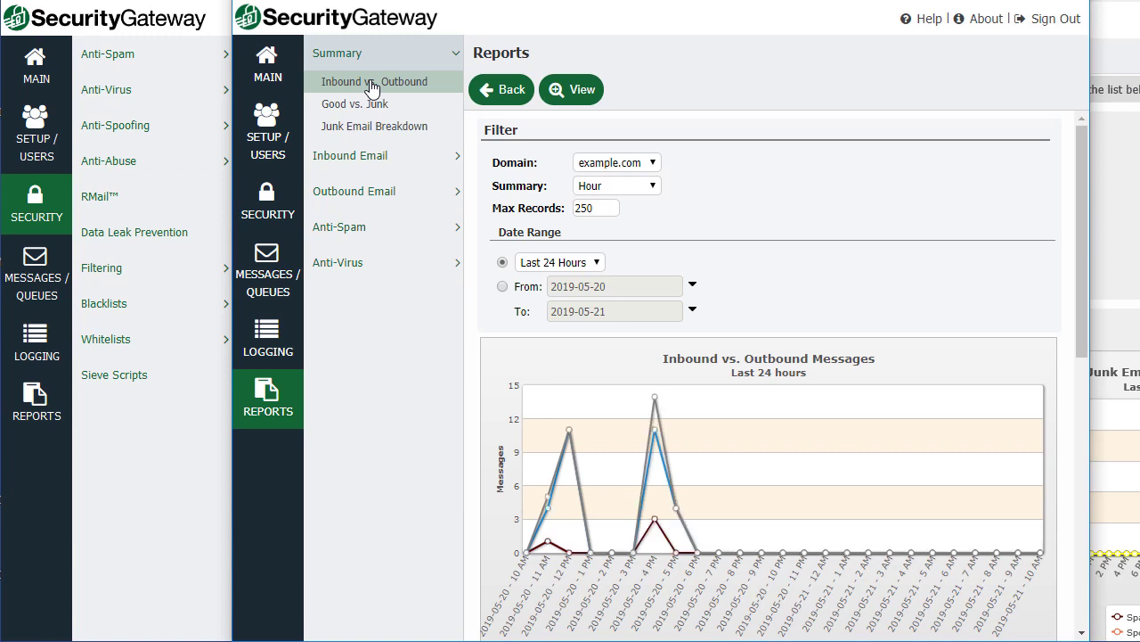
mouse_move(657, 403)
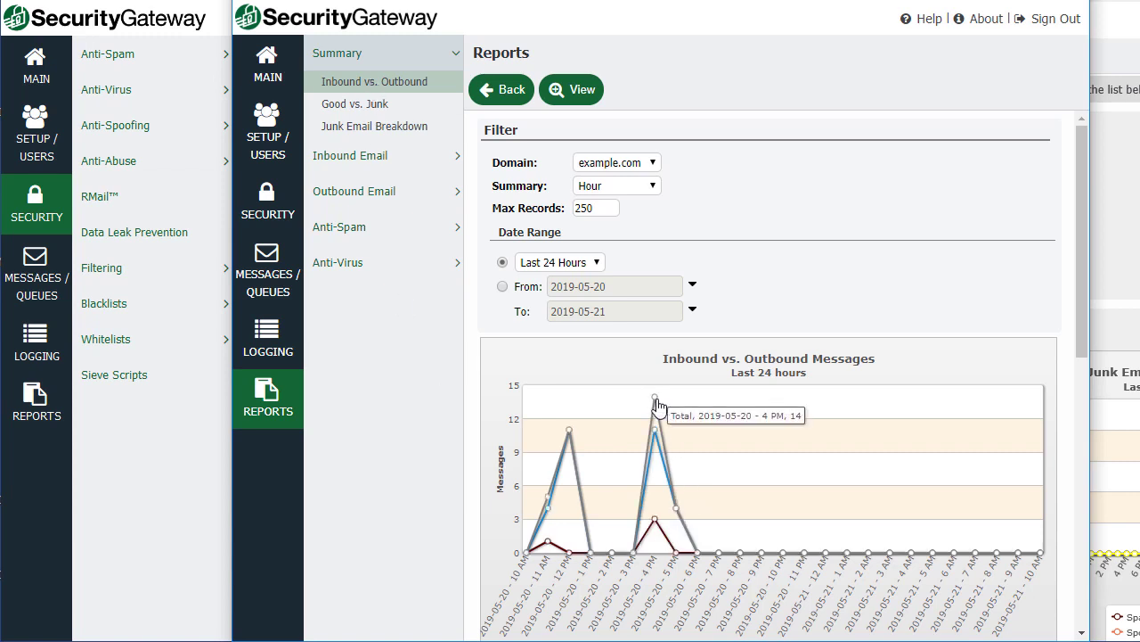
left_click(651, 166)
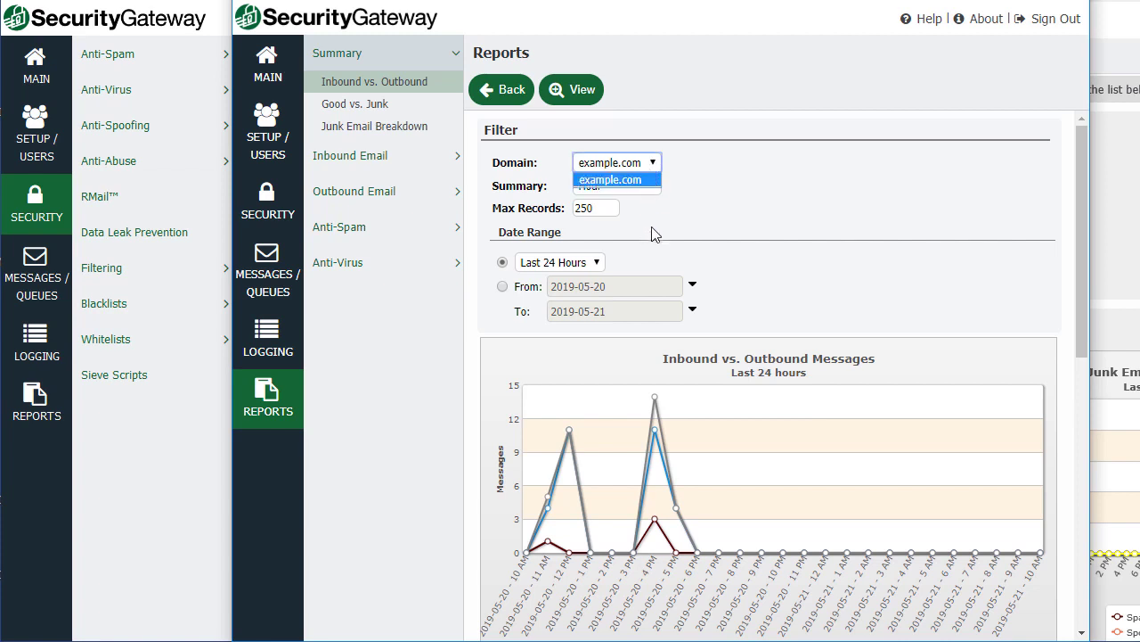
left_click(658, 163)
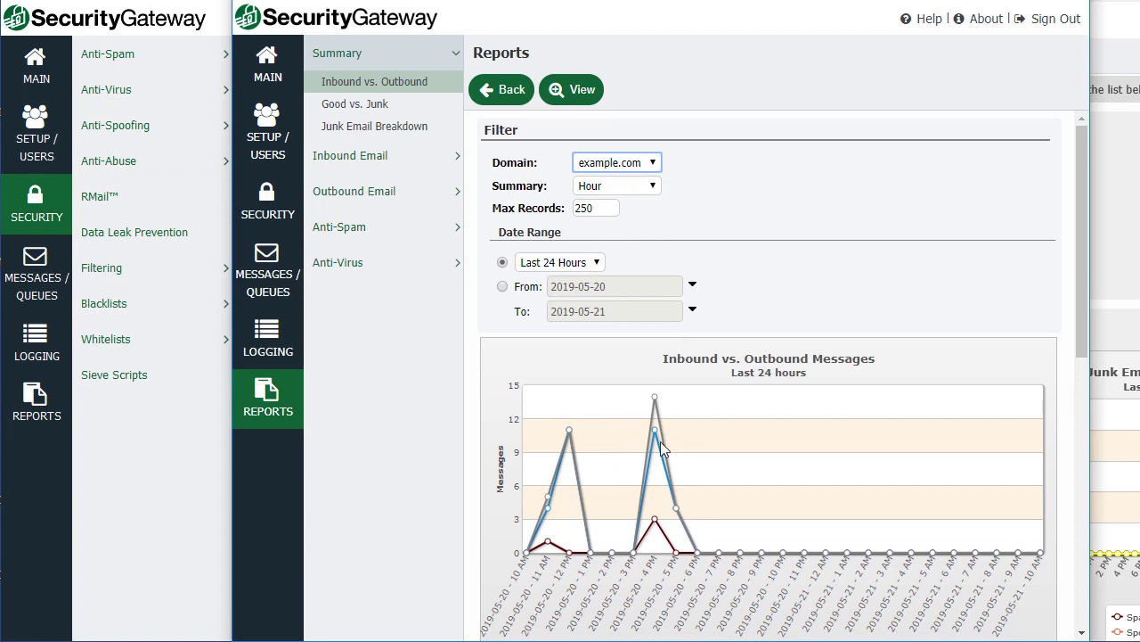
View the Good vs. Junk summary report and the Top Recipients report for inbound email
left_click(355, 107)
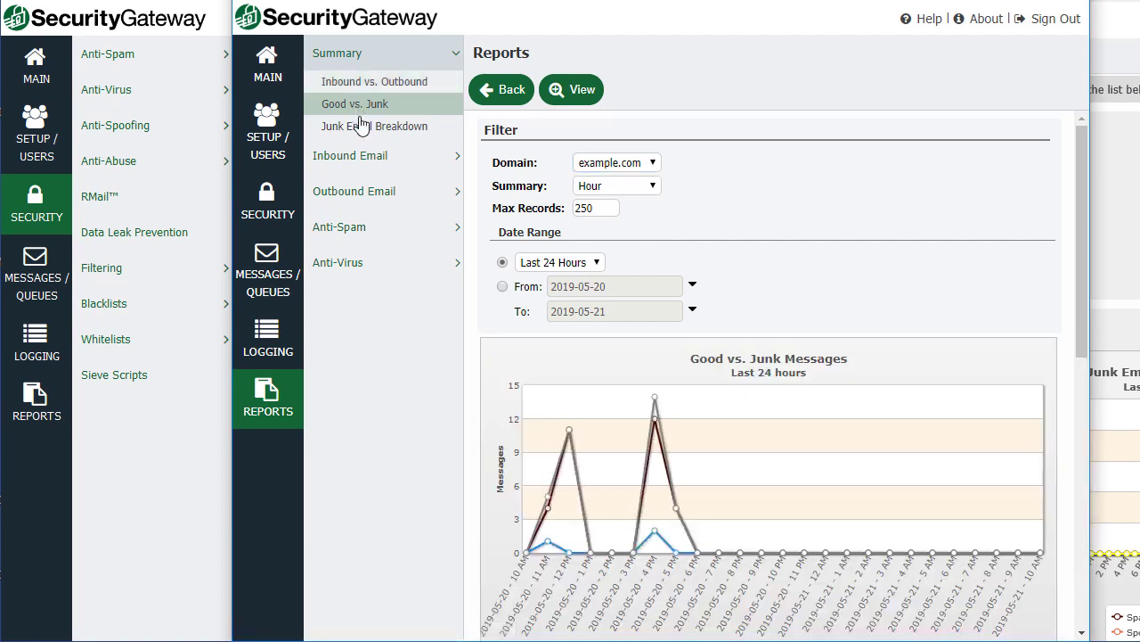
left_click(377, 166)
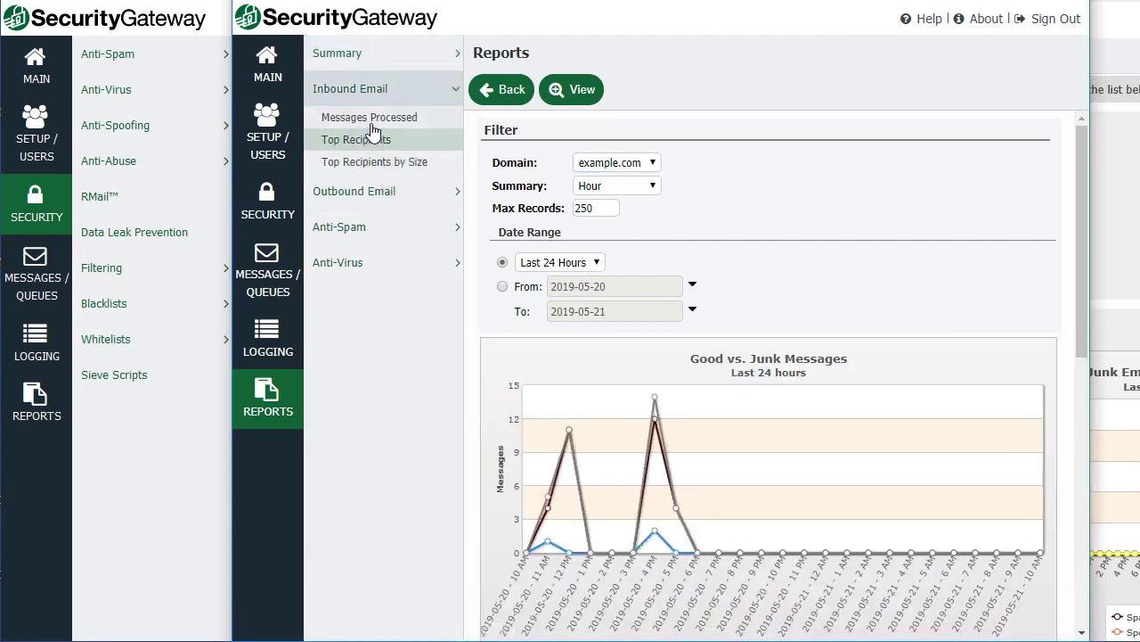
left_click(378, 123)
left_click(378, 143)
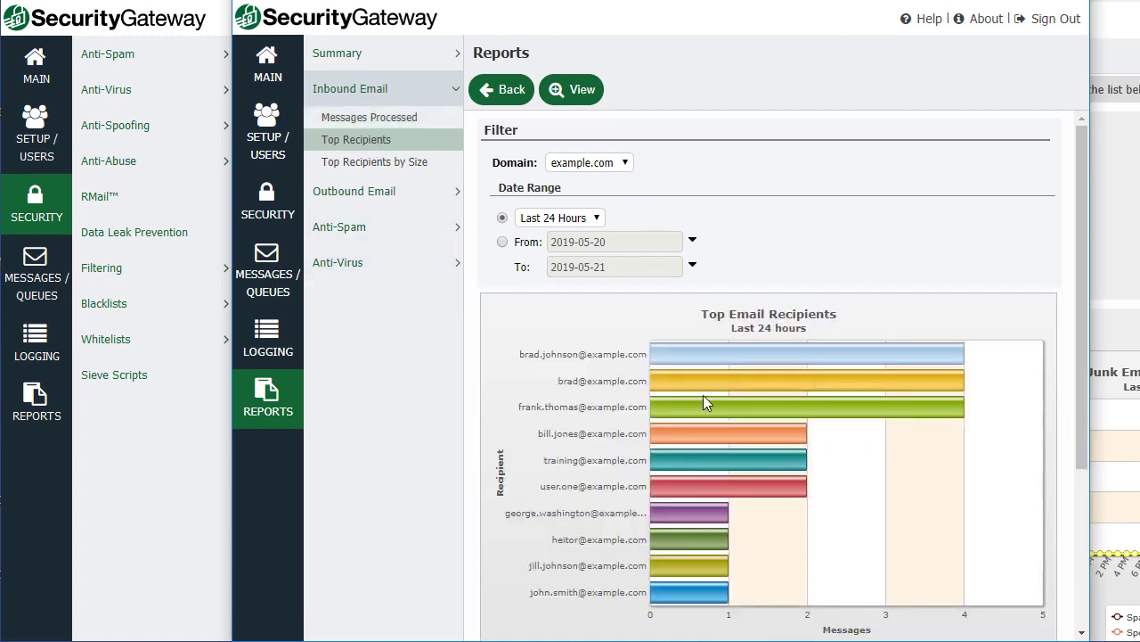
mouse_move(935, 406)
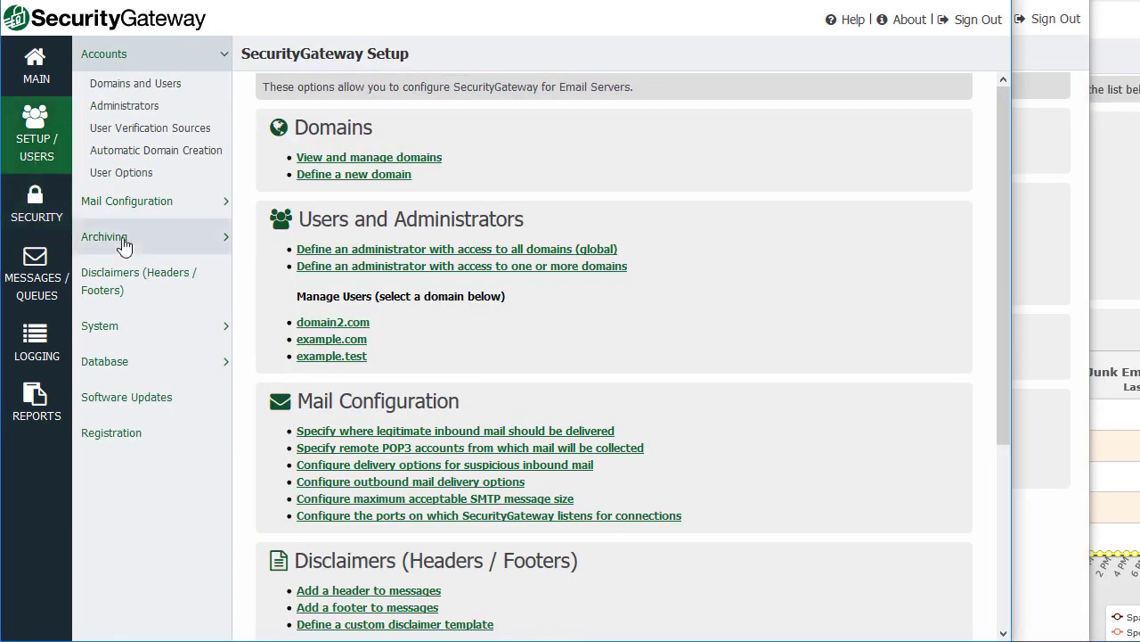
Open the email archiving configuration in the global administrator's session and look at its domain choices
left_click(123, 240)
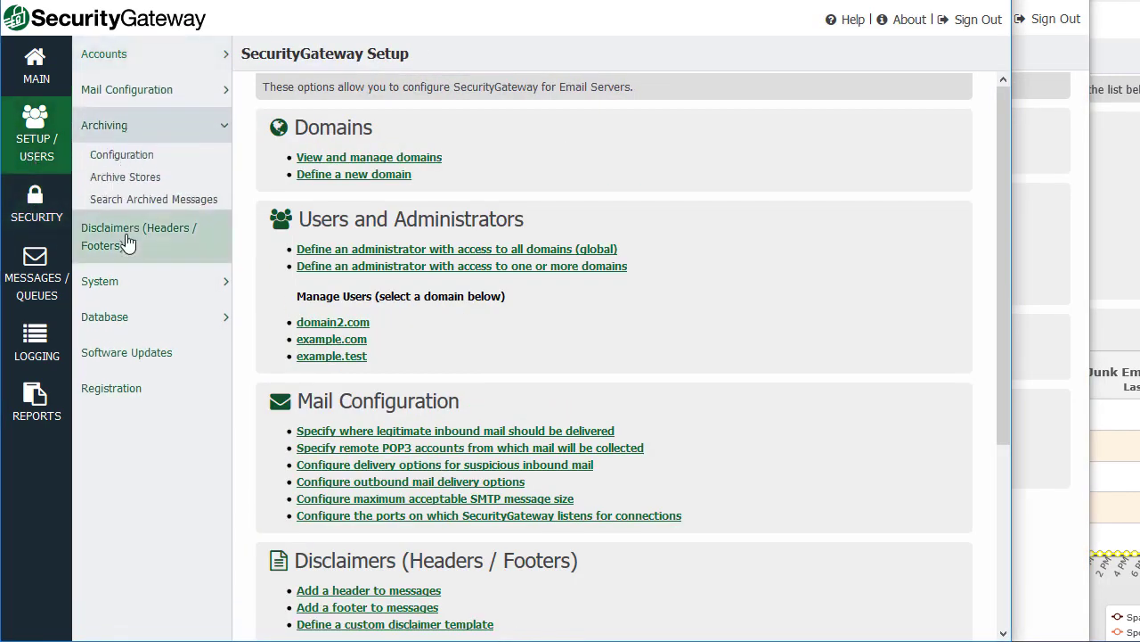
left_click(140, 162)
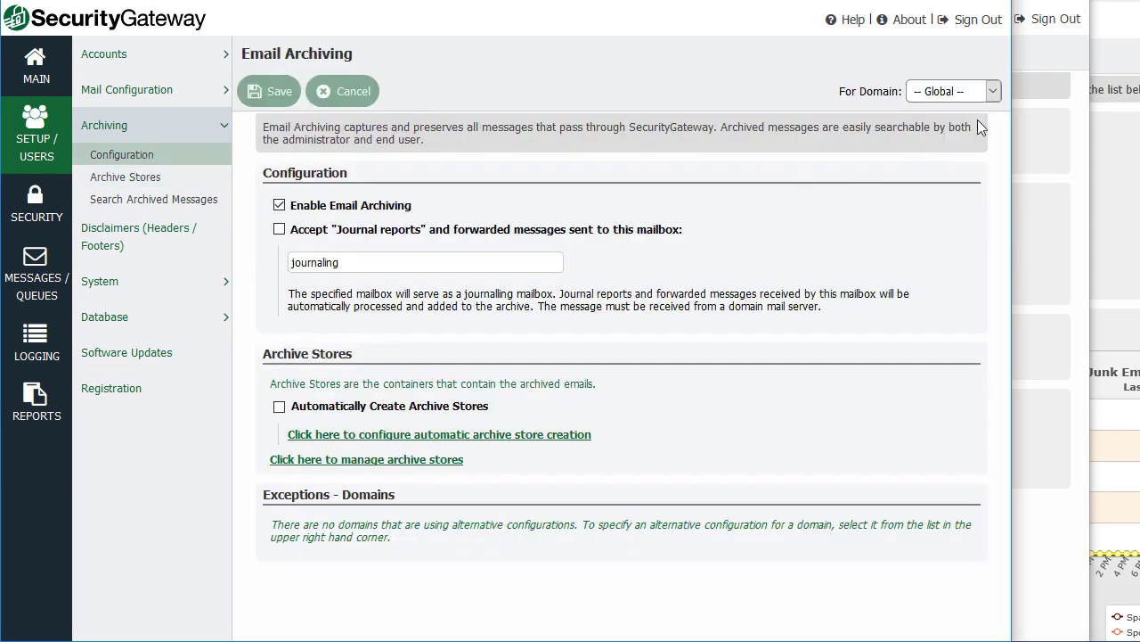
left_click(992, 92)
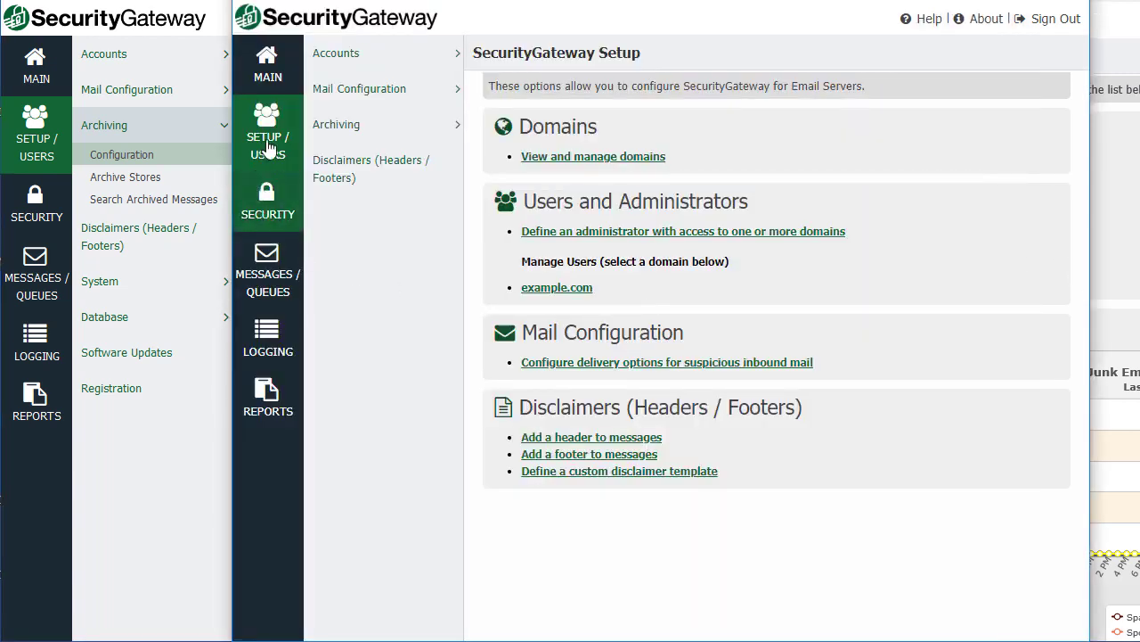
Open the email archiving configuration in the domain administrator's session and choose custom settings for example.com
left_click(352, 129)
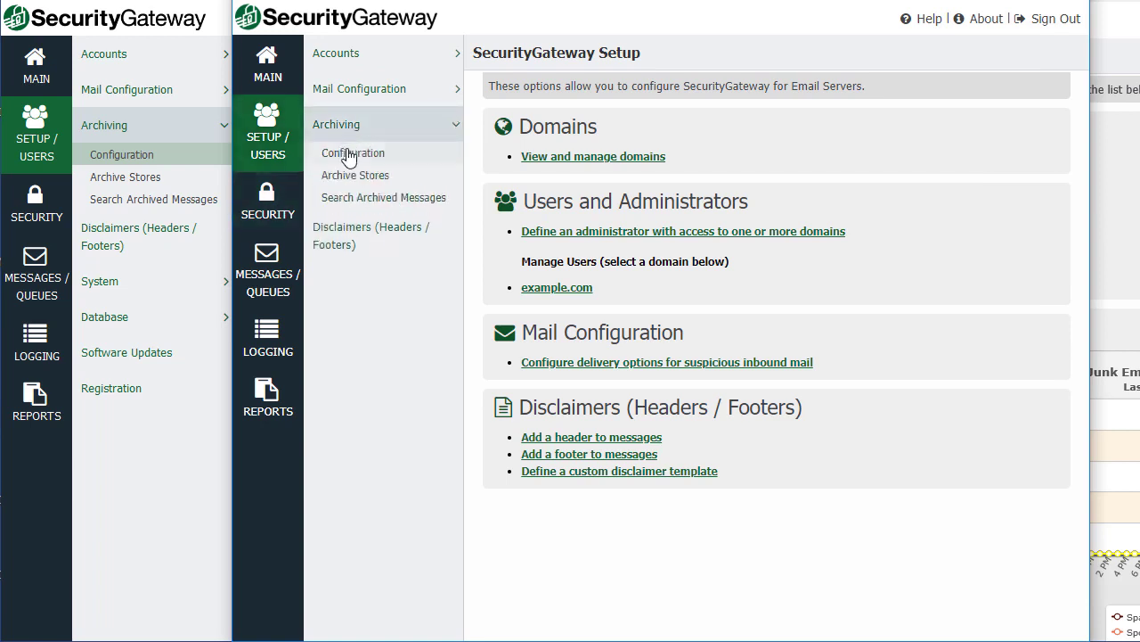
left_click(348, 155)
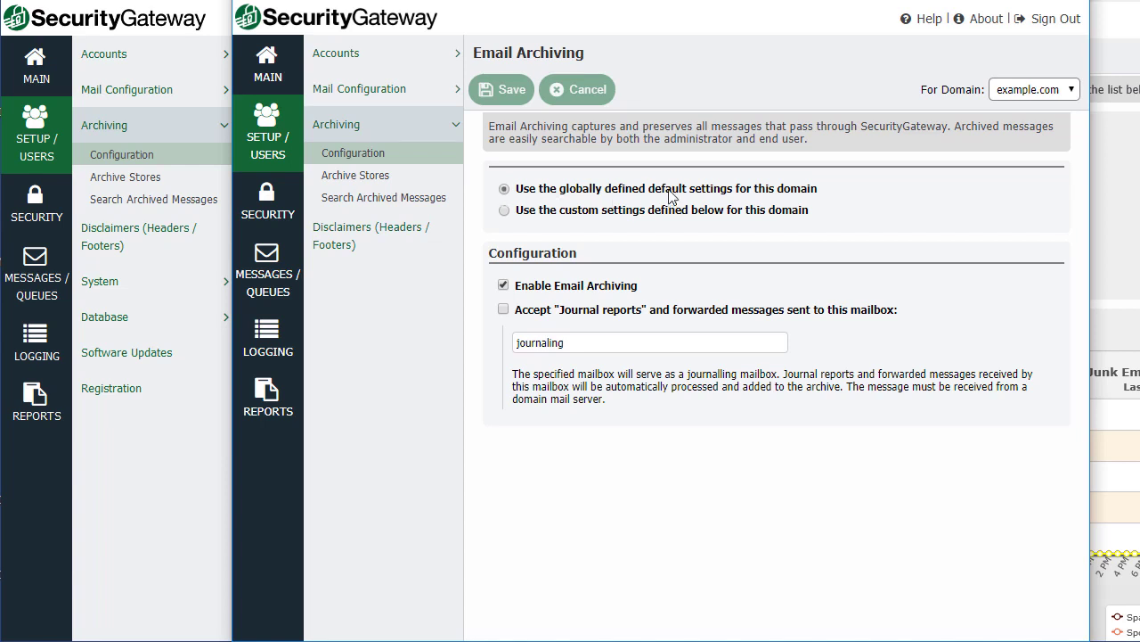
left_click(505, 211)
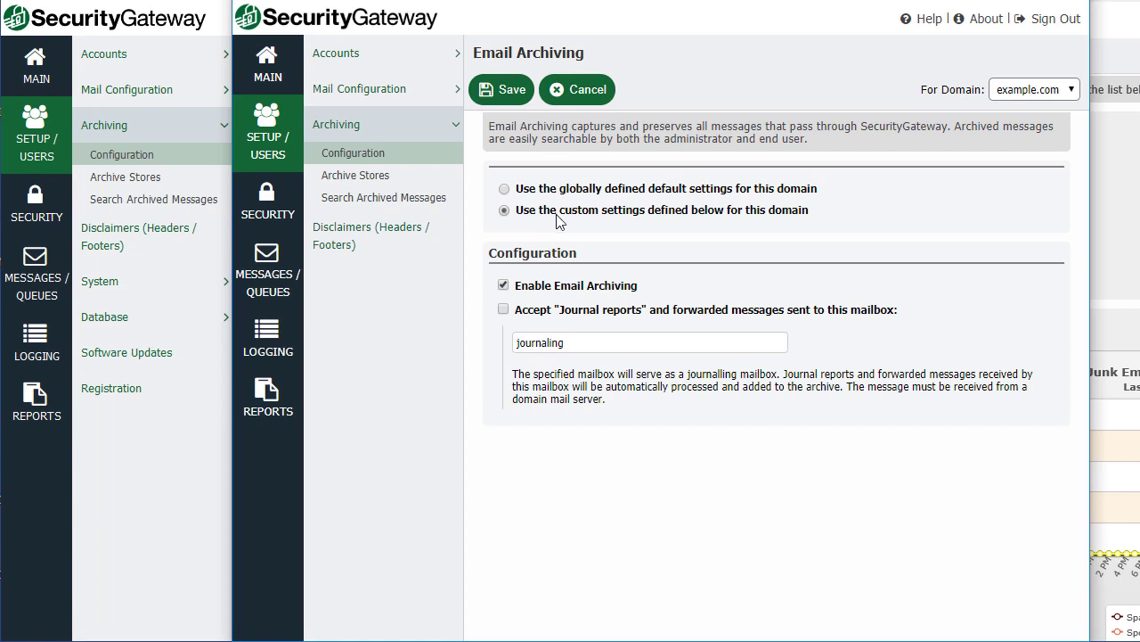
left_click(1075, 93)
Leave the archiving configuration without saving and open the archived message search in the domain administrator's session
left_click(356, 184)
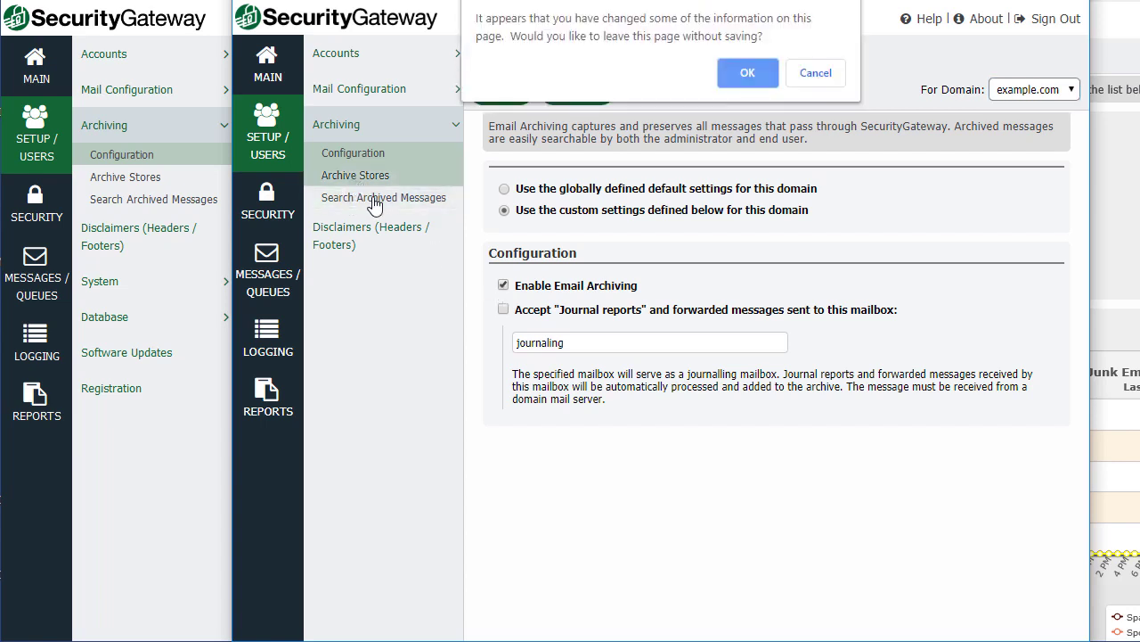
left_click(834, 84)
left_click(389, 202)
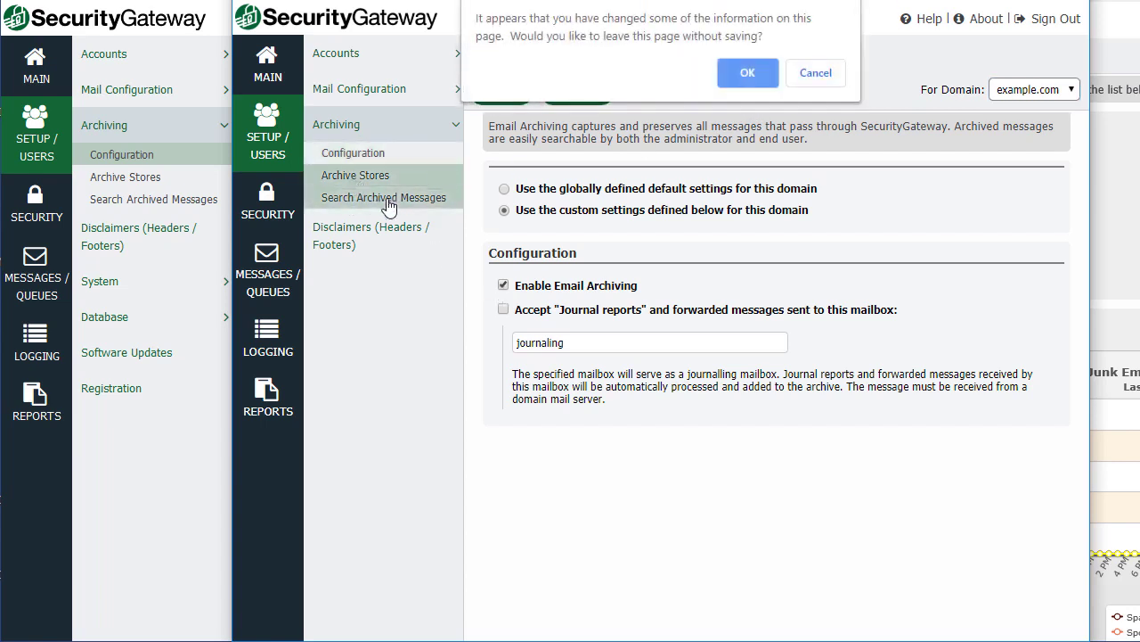
left_click(745, 74)
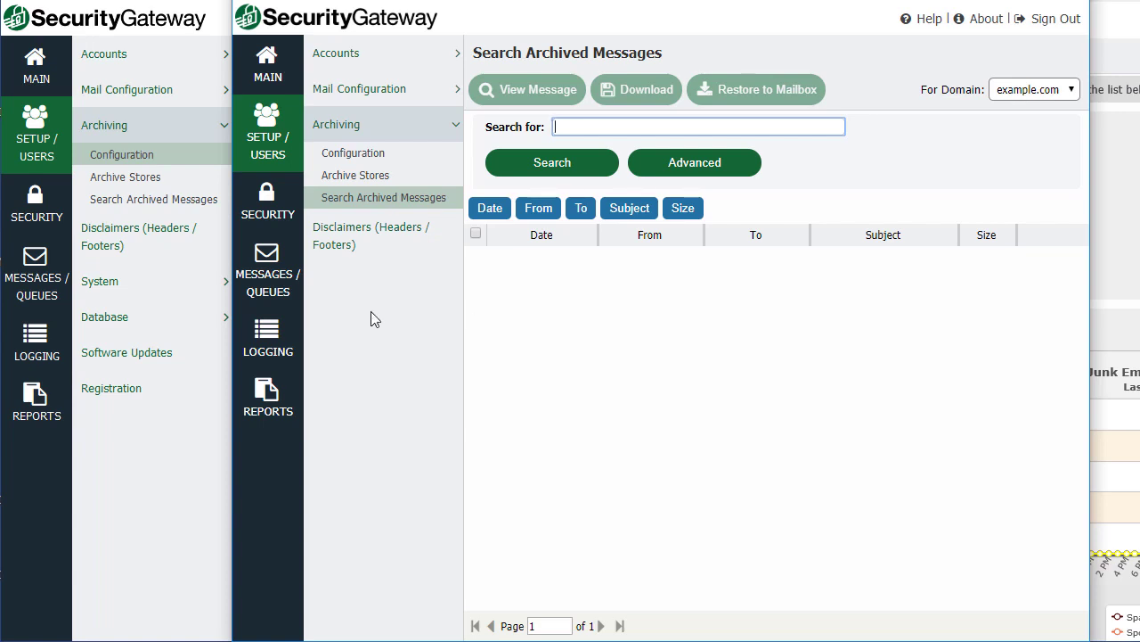
Open the SPF verification settings for example.com in the domain administrator's session and choose the custom settings for this domain
left_click(263, 205)
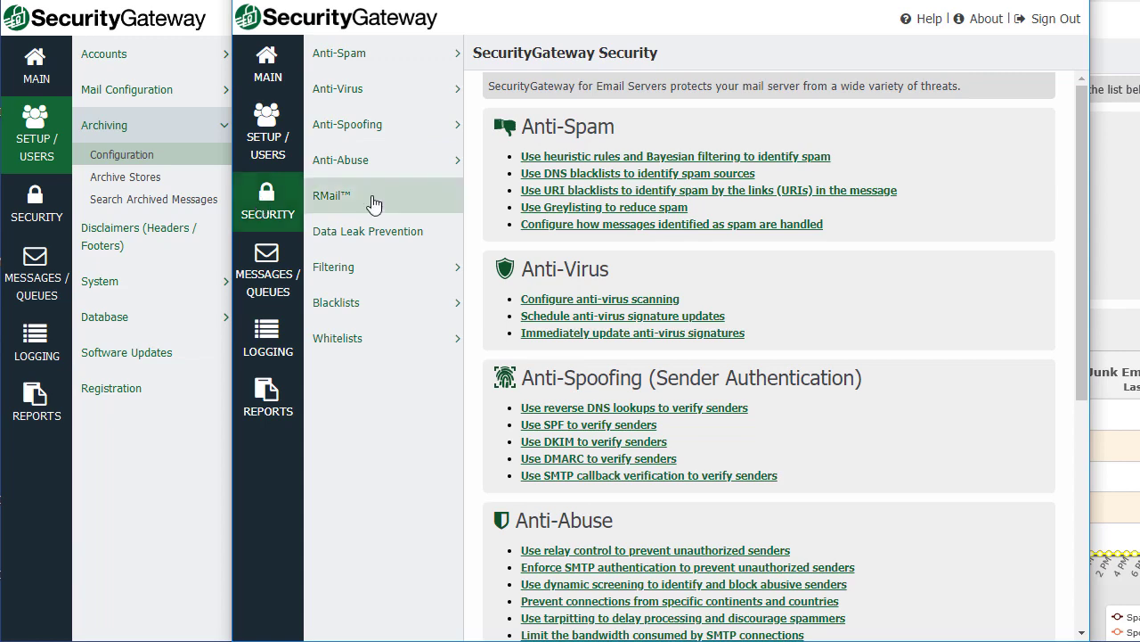
left_click(385, 91)
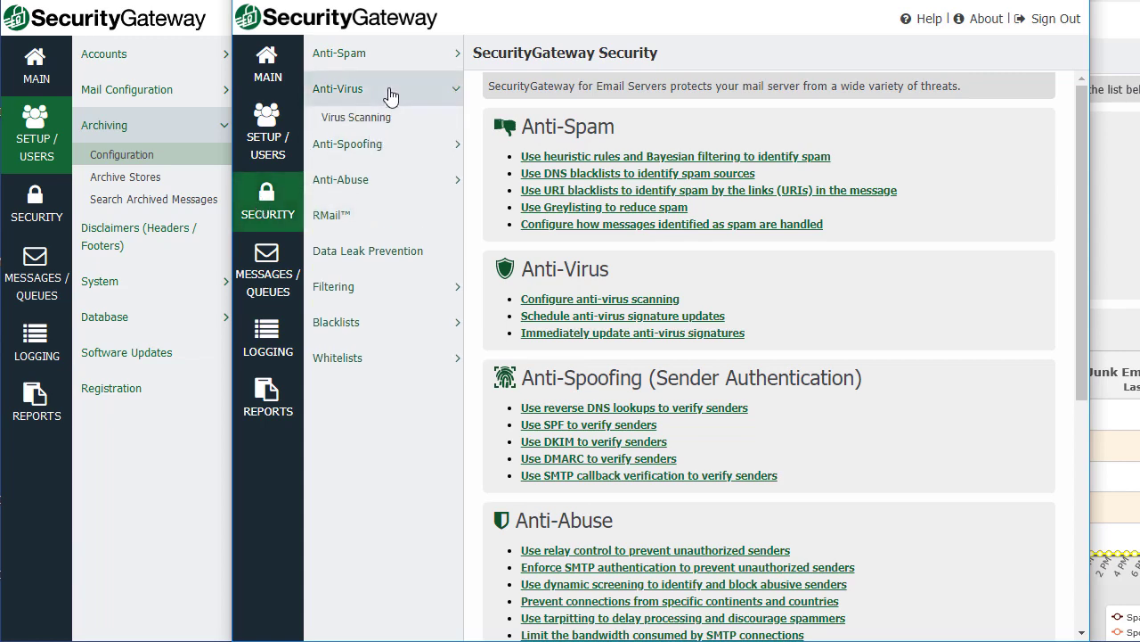
left_click(375, 146)
left_click(373, 155)
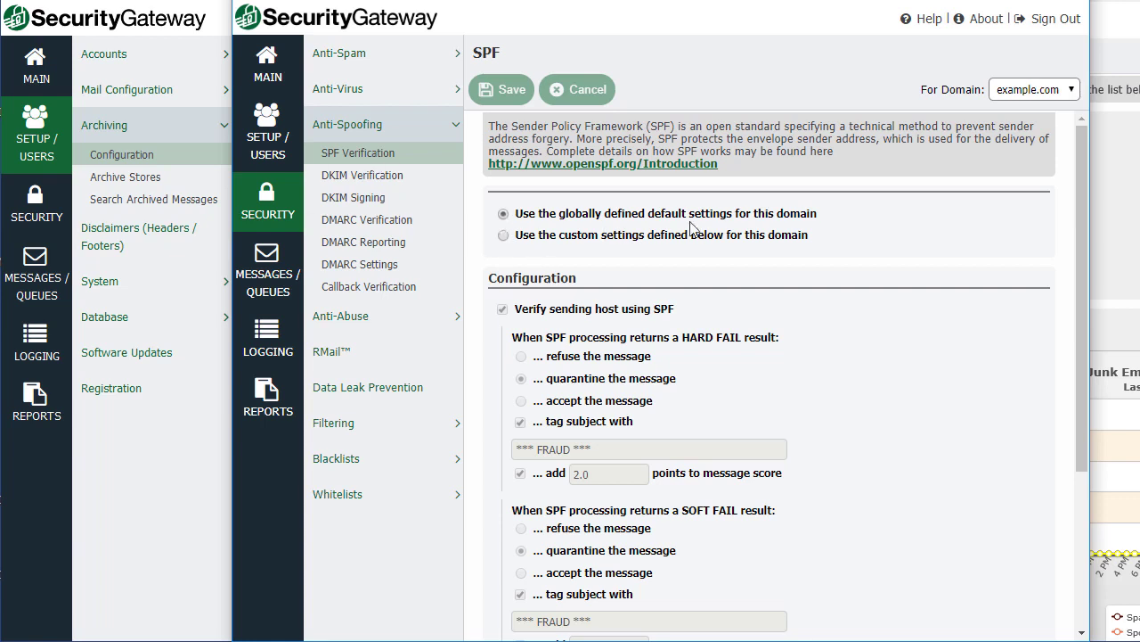
left_click(503, 236)
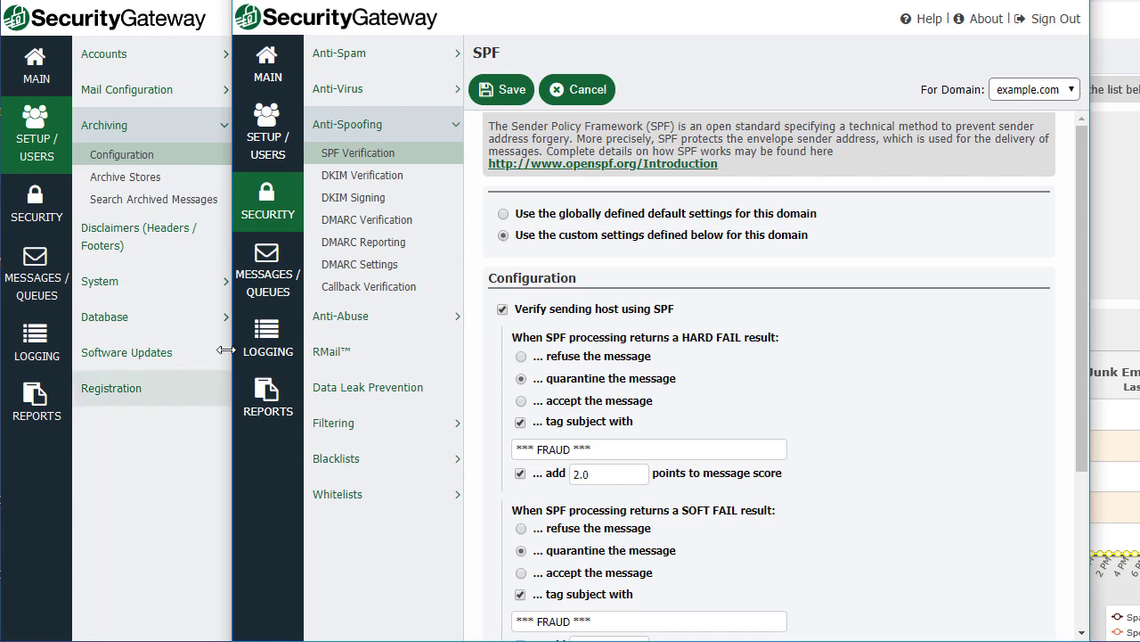
Discard the SPF changes and view the domain administrator's log of all messages and the reports section
left_click(268, 343)
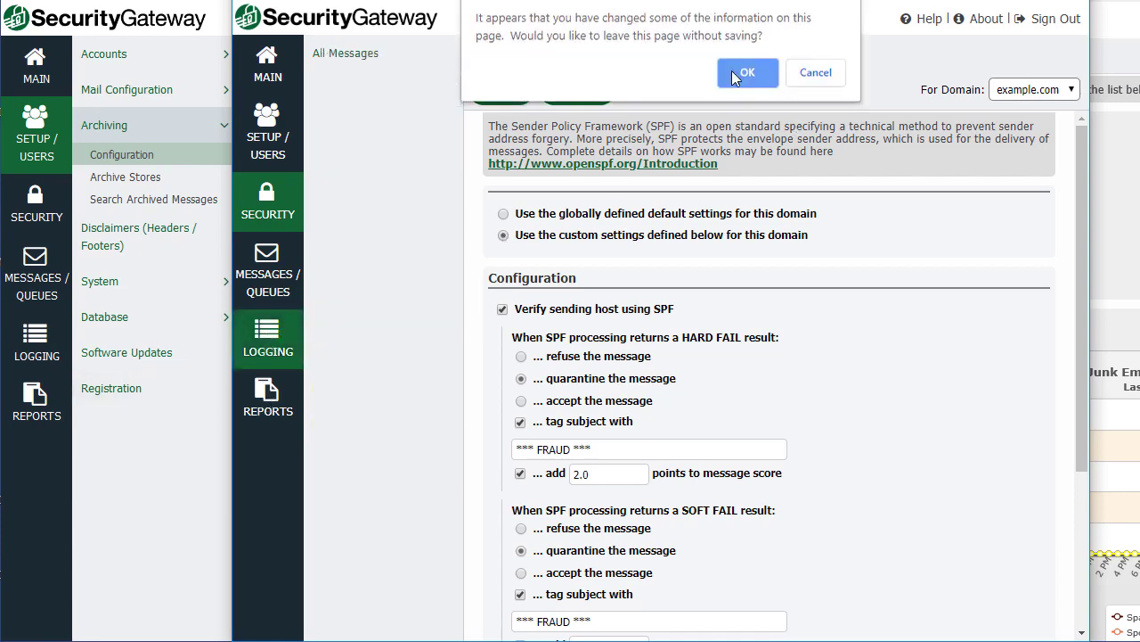
left_click(734, 72)
left_click(368, 60)
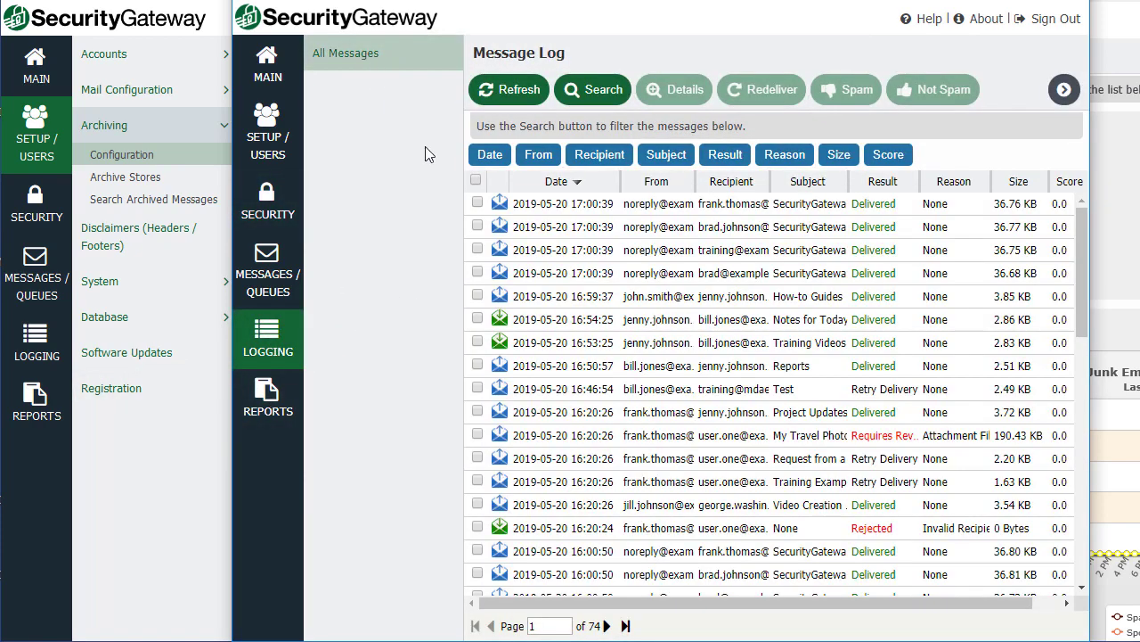
left_click(274, 406)
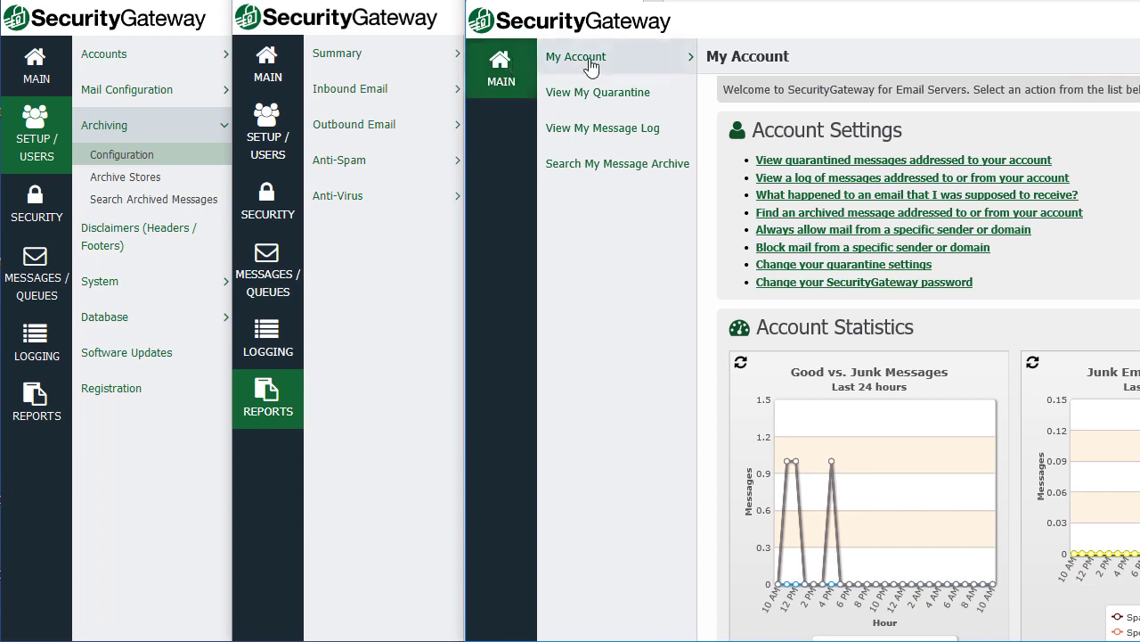
Submit the sign-in for the regular user's session and open that user's own account settings
left_click(619, 63)
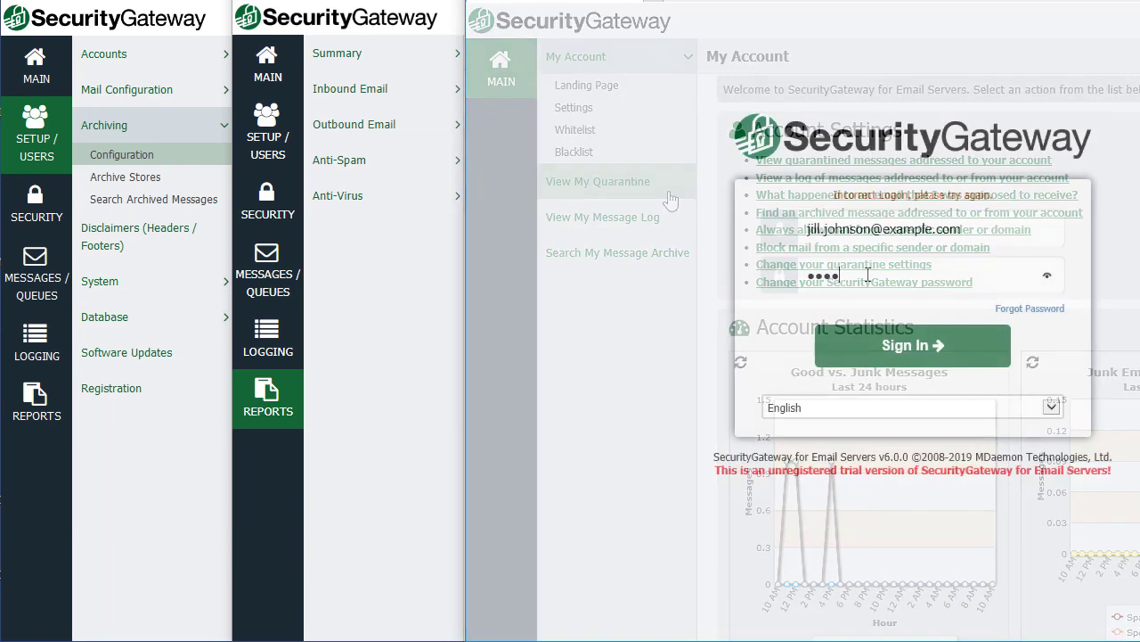
key("Return")
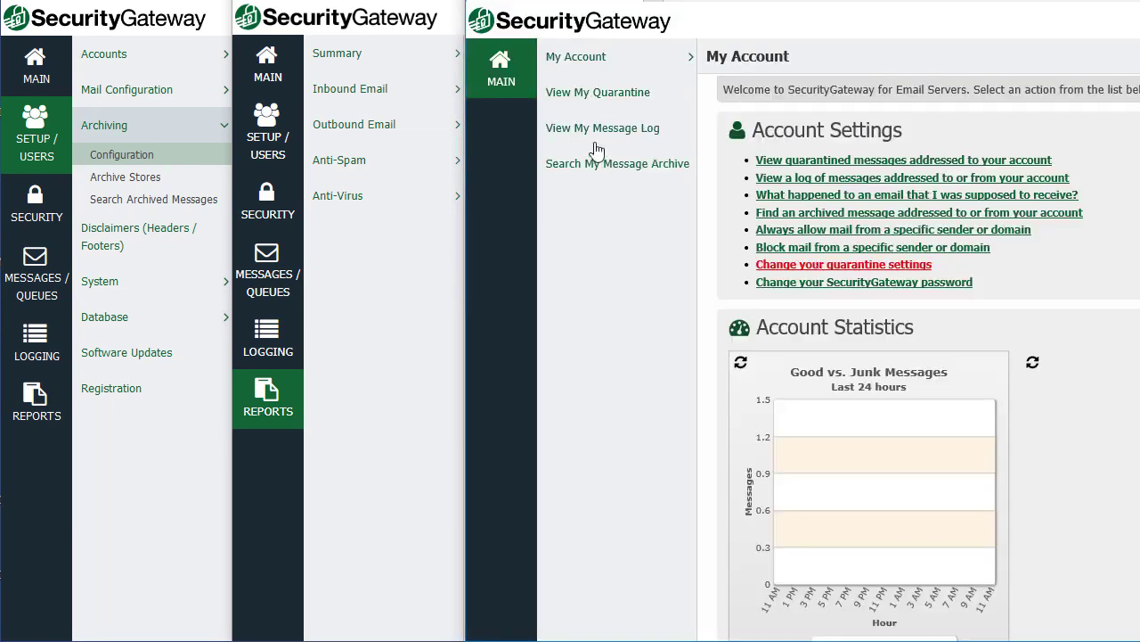
left_click(599, 62)
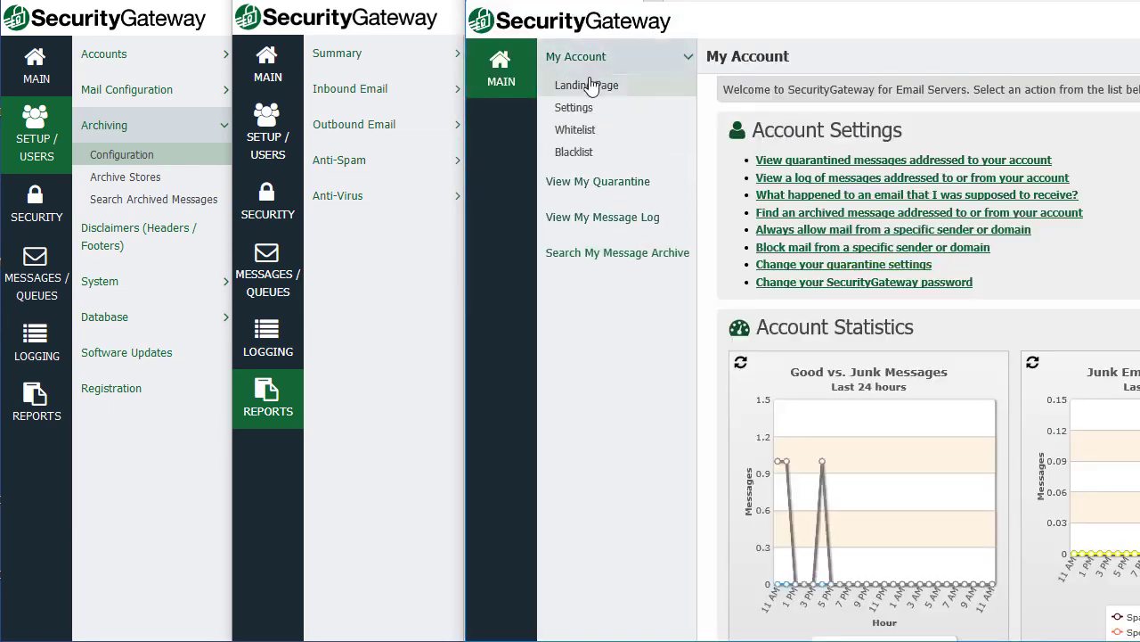
left_click(586, 115)
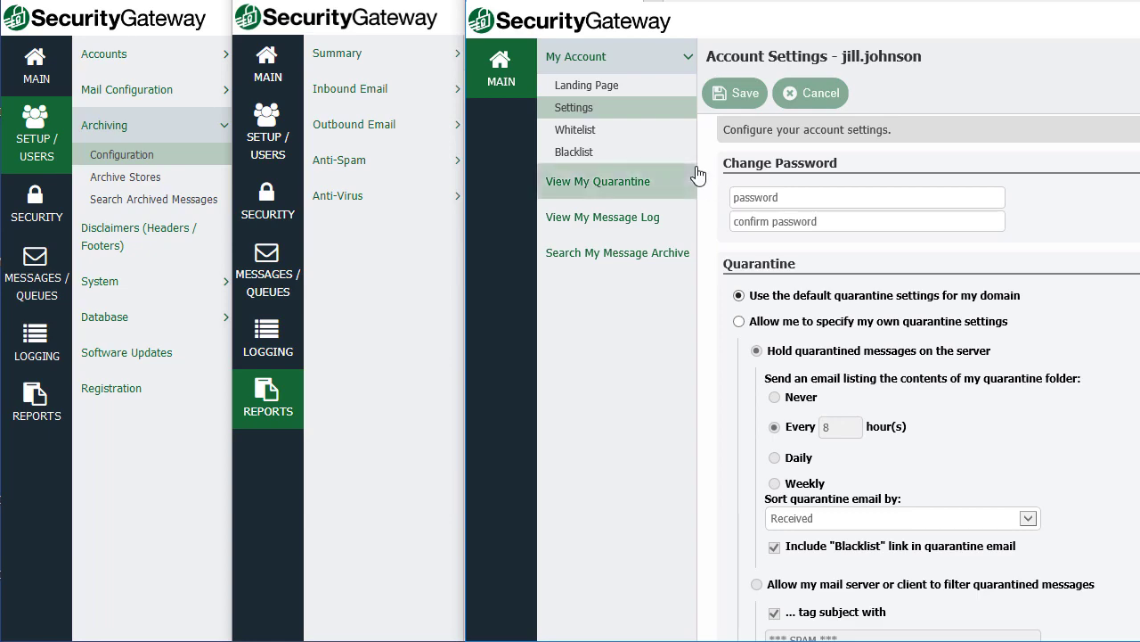
left_click(613, 193)
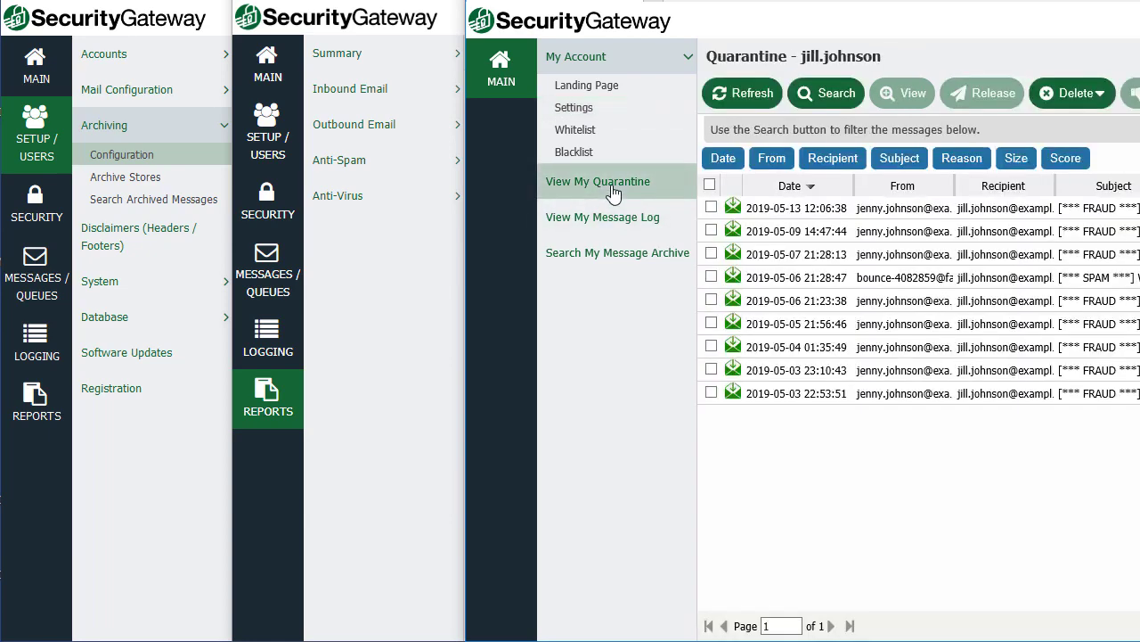
left_click(625, 223)
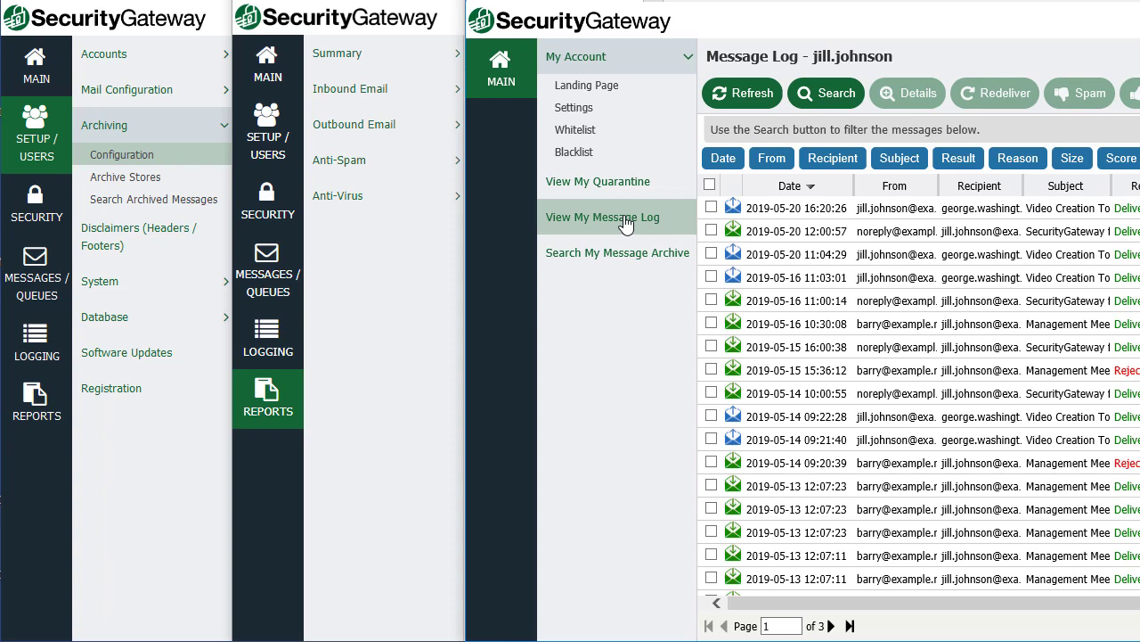
left_click(950, 279)
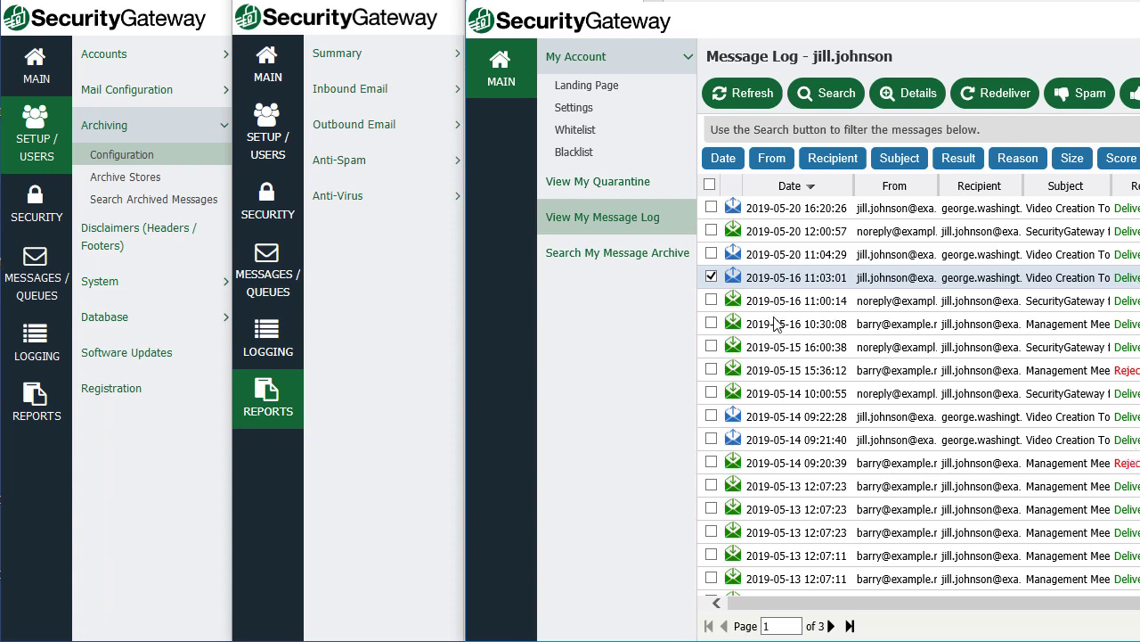
Open the message archive search in the regular user's session
left_click(615, 256)
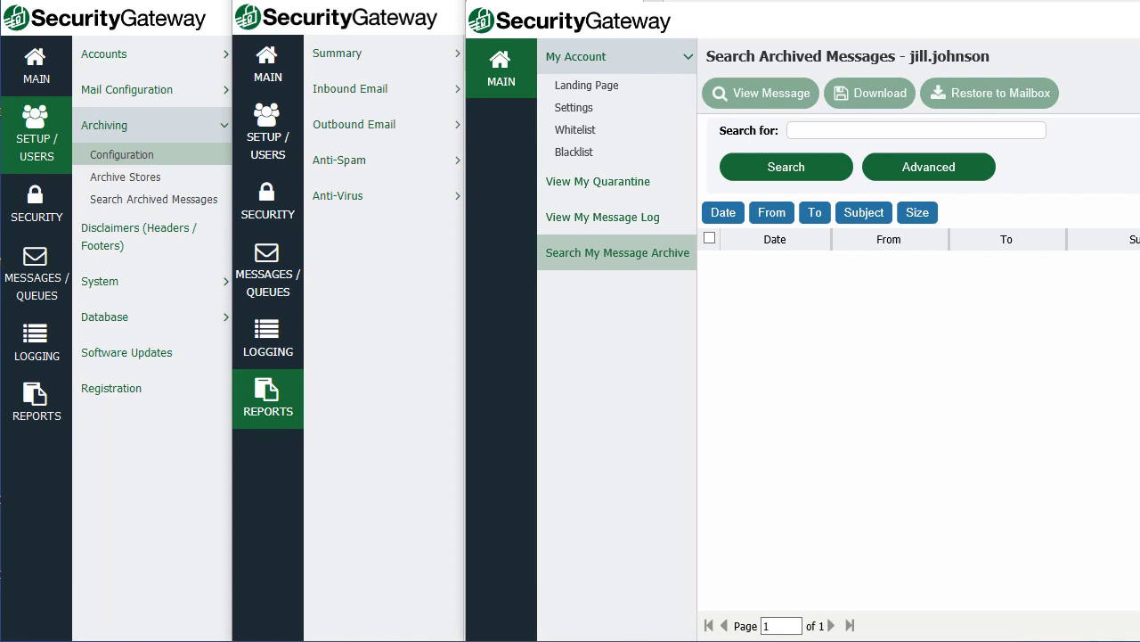
left_click(1054, 427)
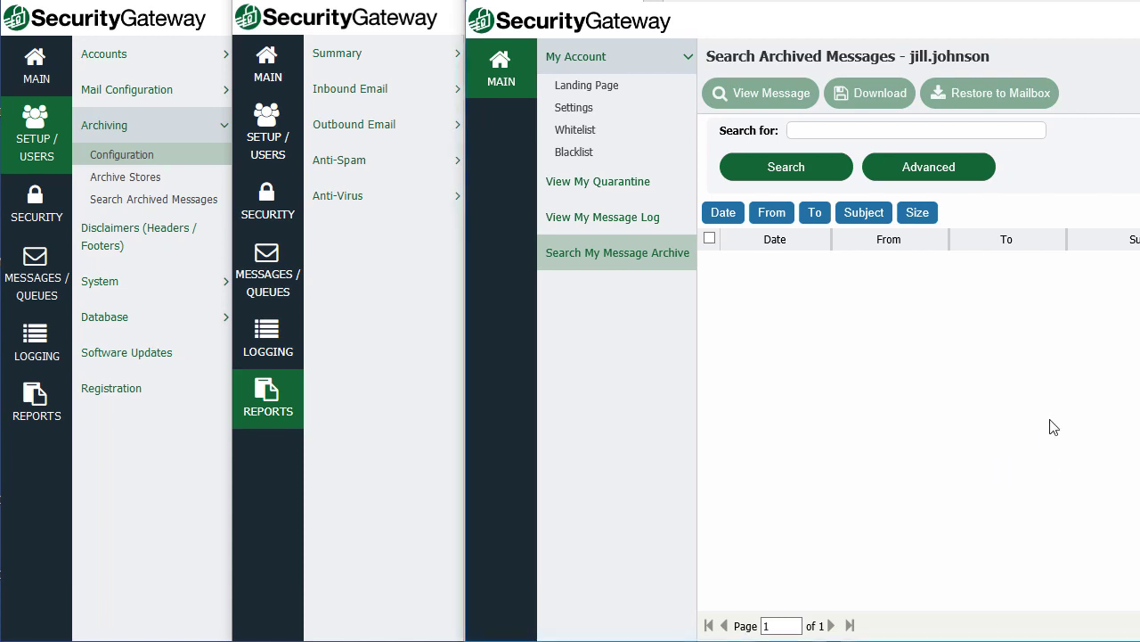